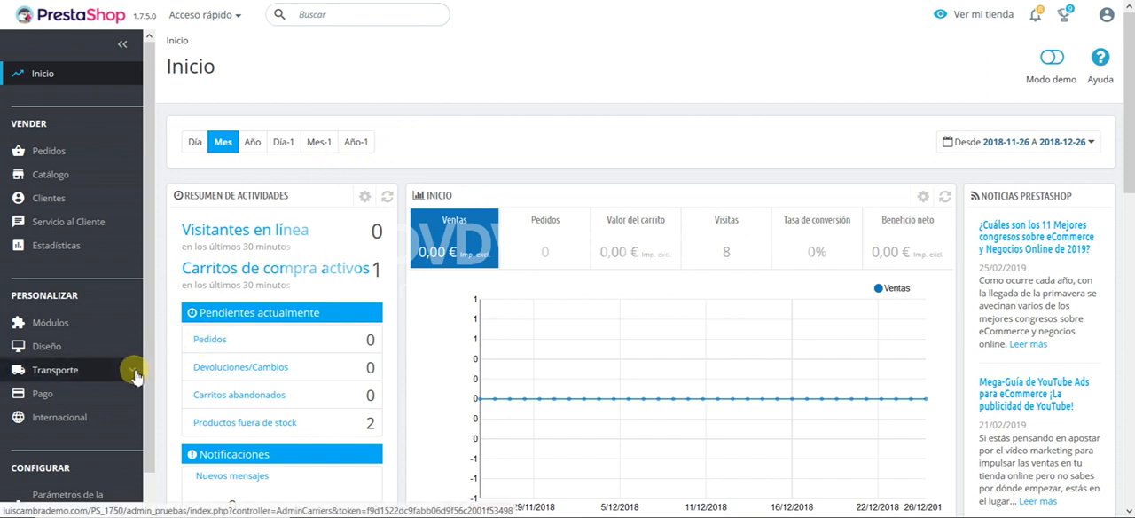
Step: Open the Transportistas list under Transporte and open the My carrier entry for editing
mouse_move(133, 375)
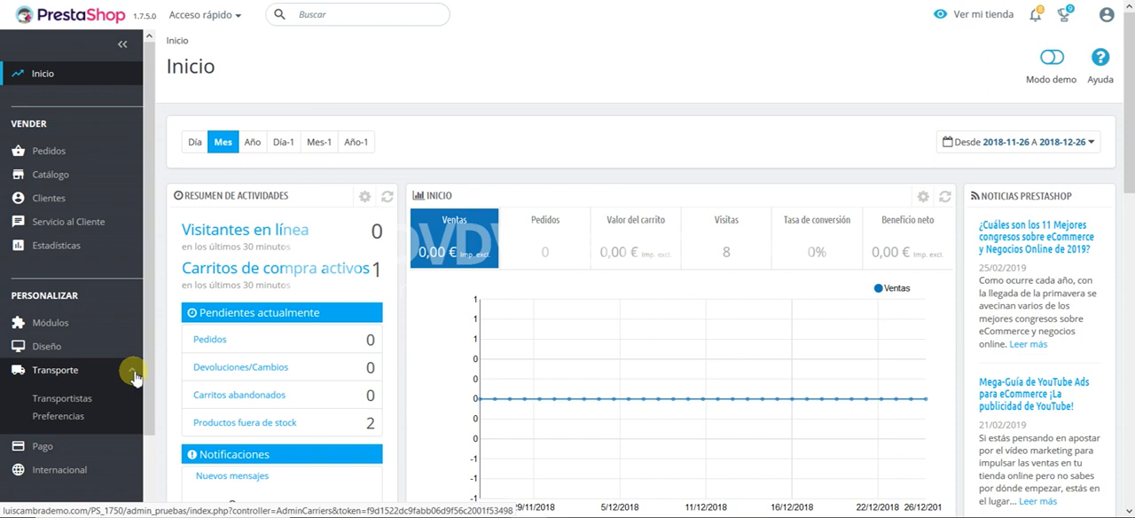
click(79, 400)
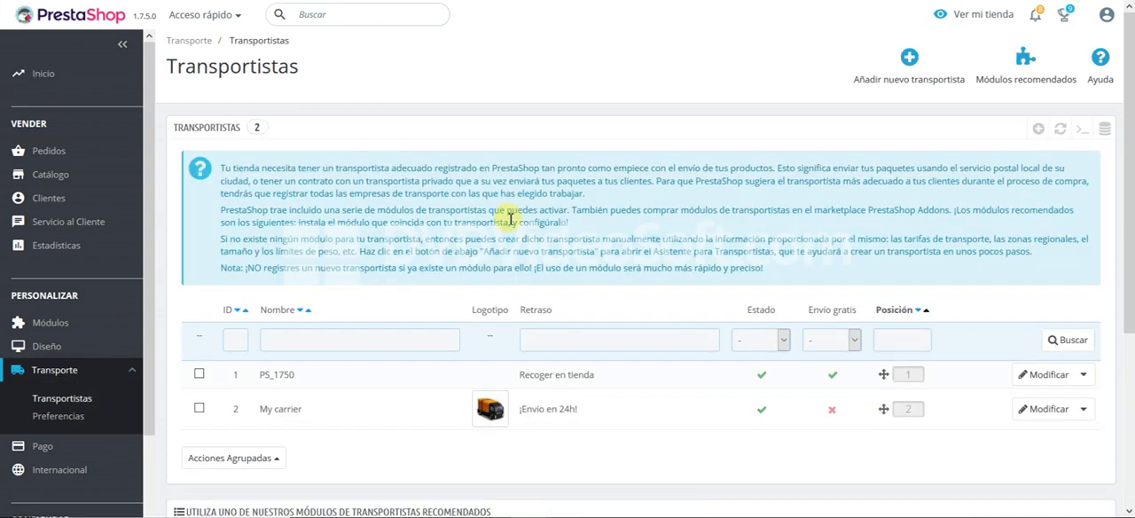
scroll(510, 218, down, 3)
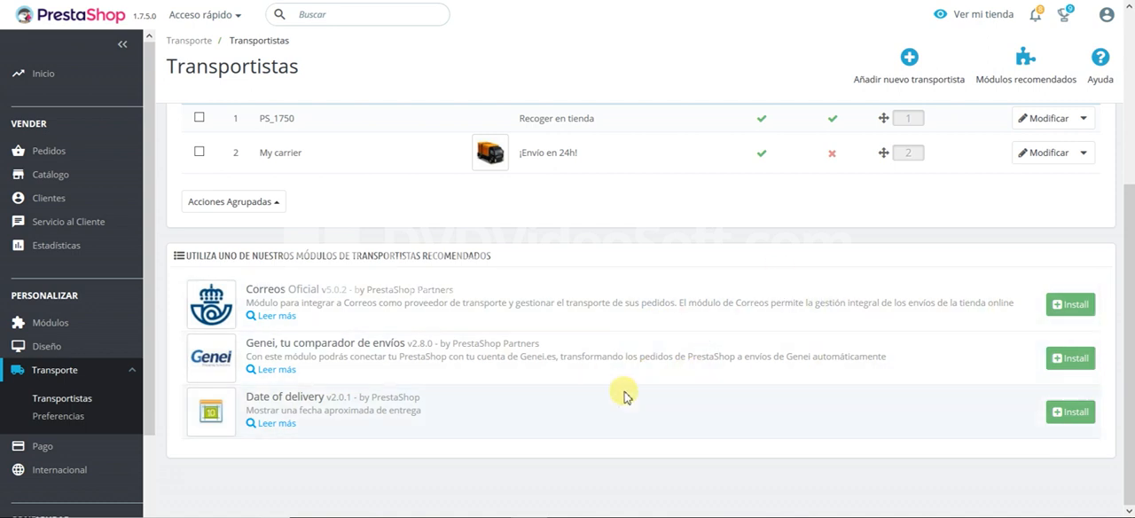
scroll(620, 393, up, 1)
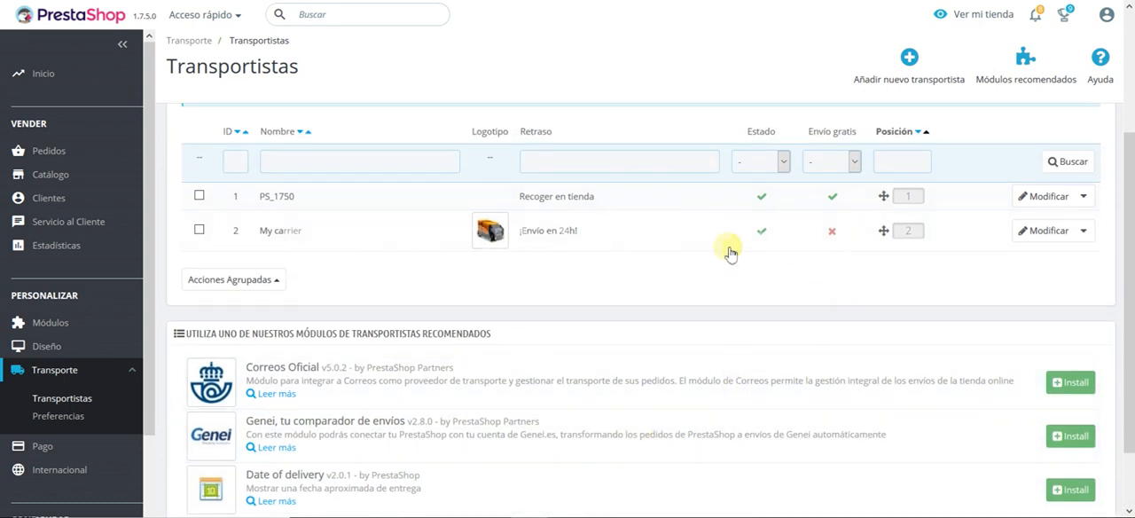
scroll(750, 276, up, 1)
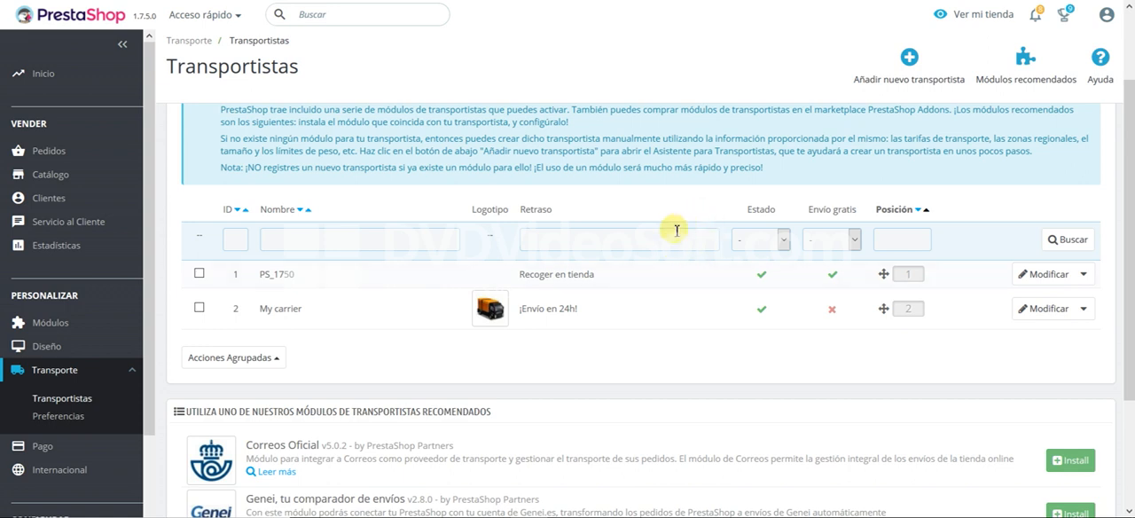
click(1061, 318)
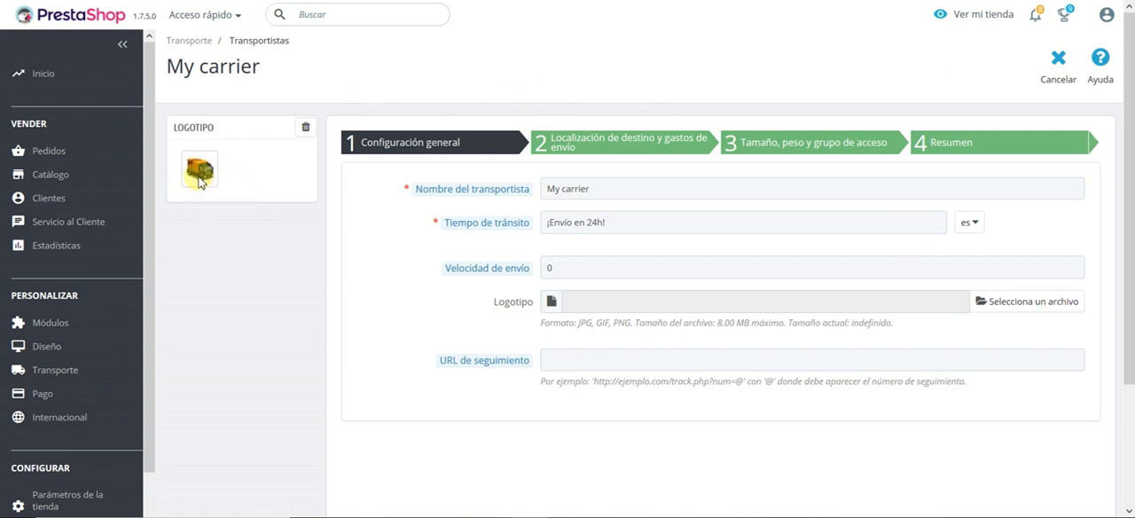
Step: Examine the carrier's name, transit time and shipping speed in the general configuration
click(611, 195)
triple_click(611, 194)
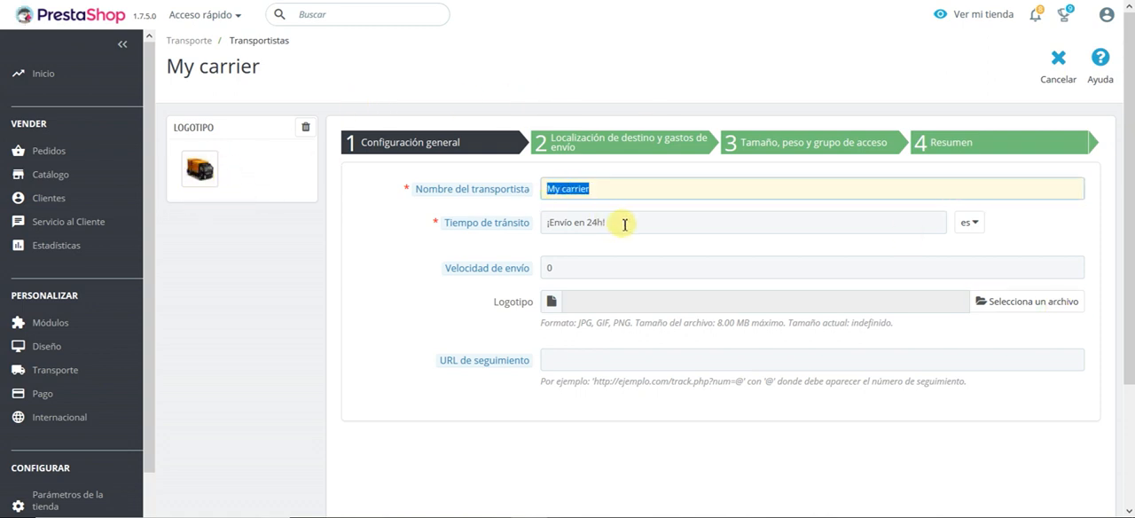
key(Tab)
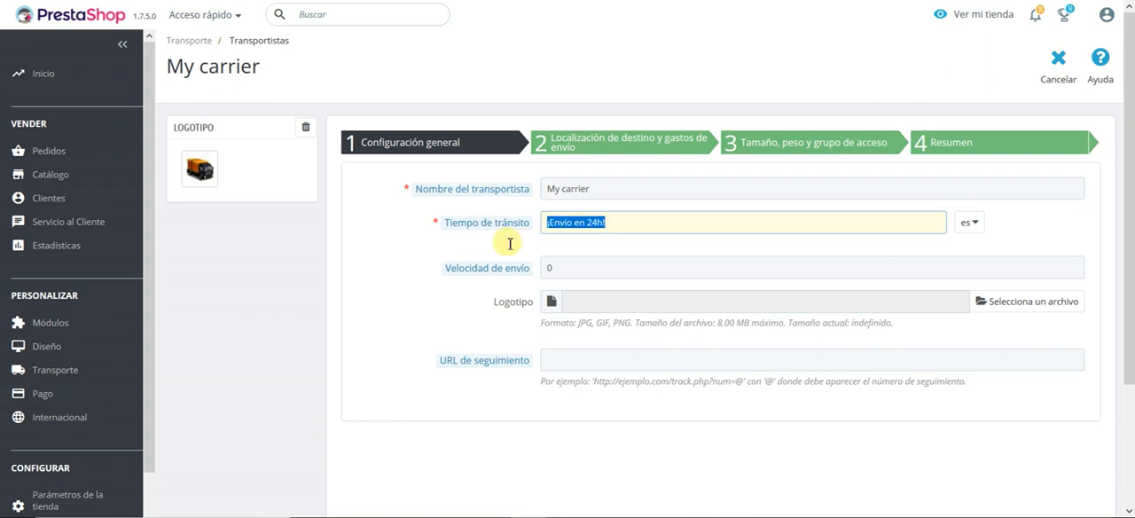
click(611, 222)
drag(639, 218, 506, 243)
drag(612, 184, 524, 198)
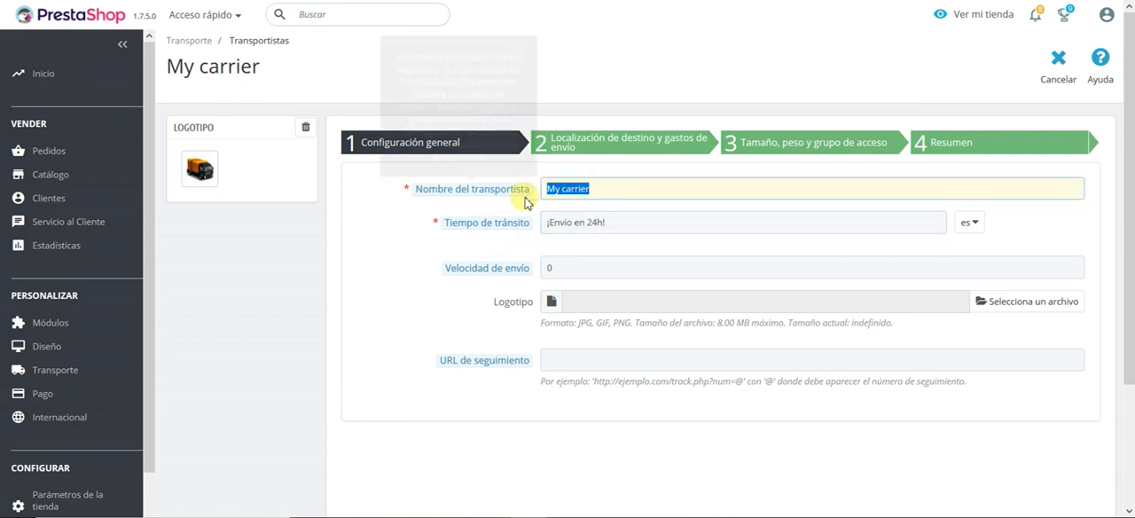
drag(633, 222, 488, 278)
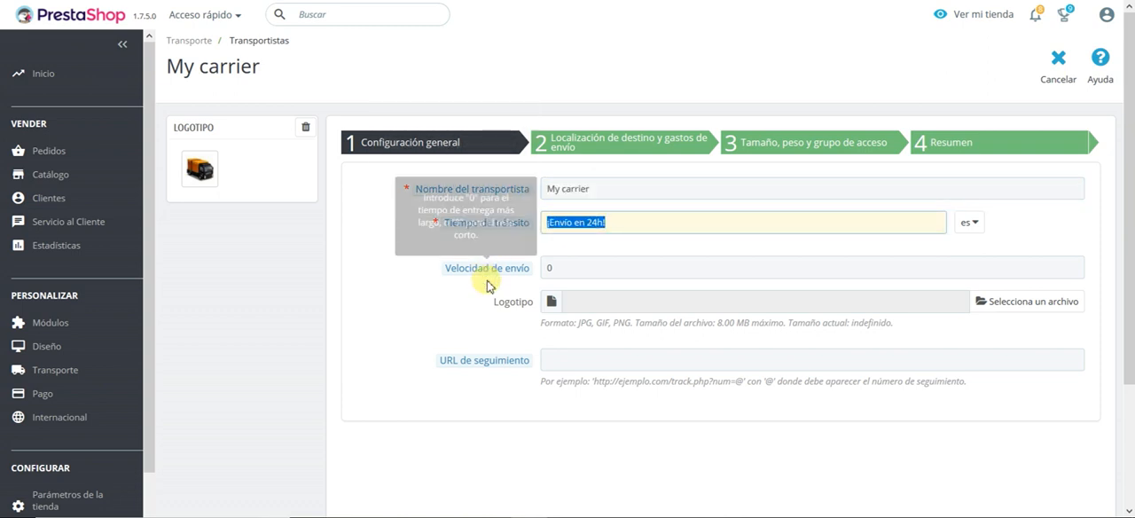
click(562, 246)
drag(561, 267, 532, 267)
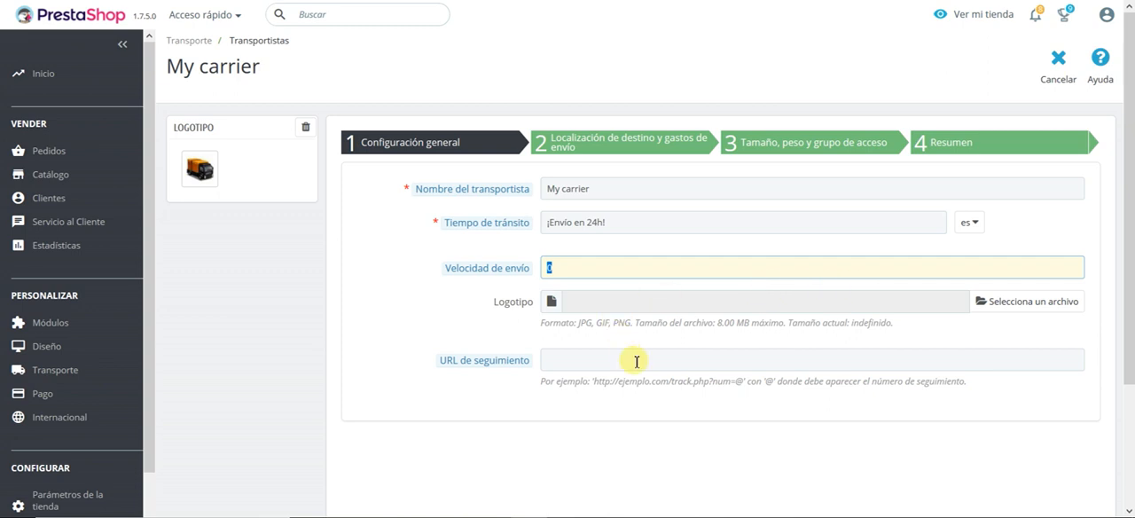
Step: Examine the example tracking URL format and its @ placeholder for the tracking number
click(596, 384)
drag(594, 382, 743, 381)
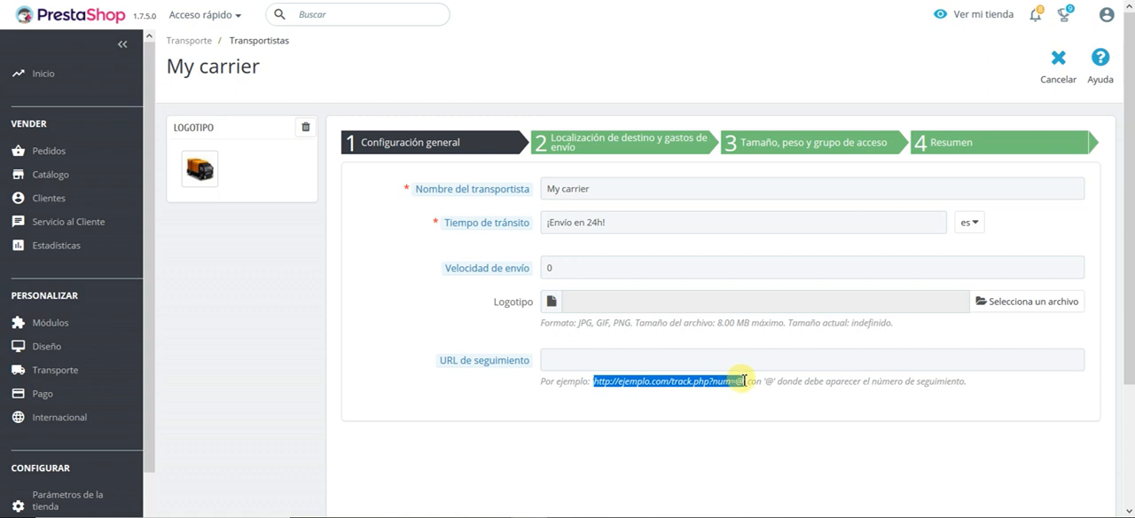
click(693, 405)
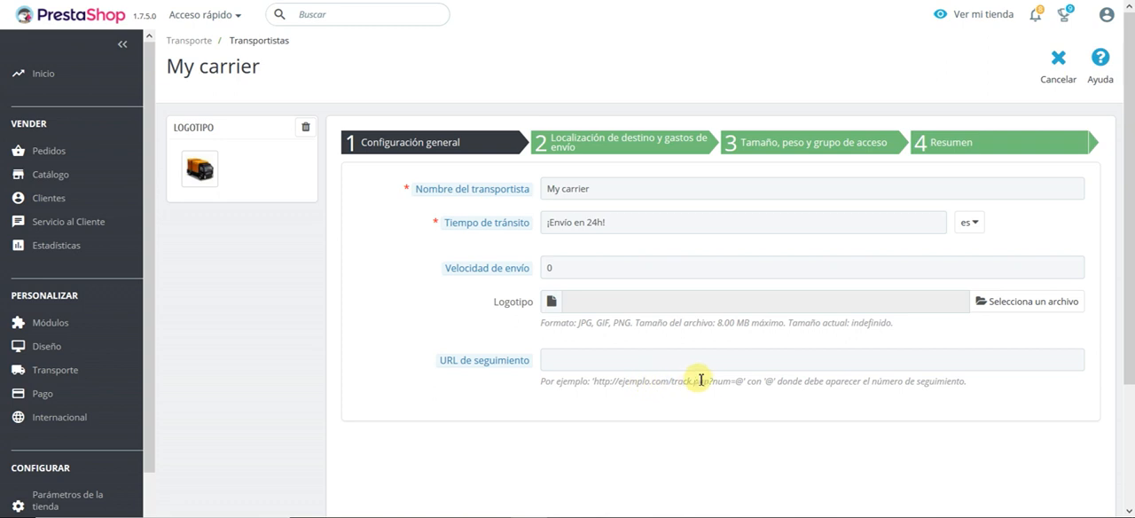
drag(714, 381, 737, 381)
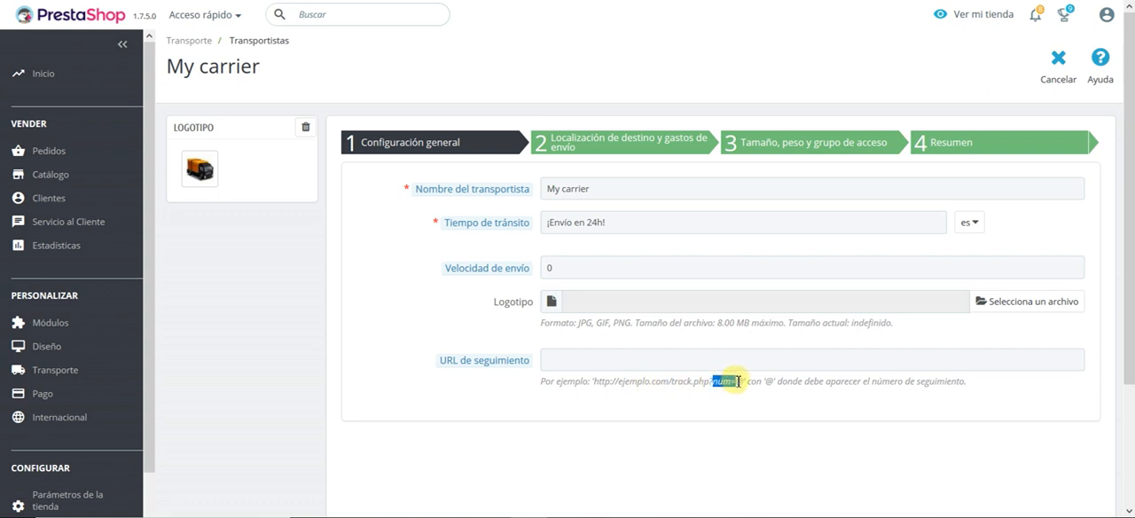
click(739, 382)
double_click(741, 381)
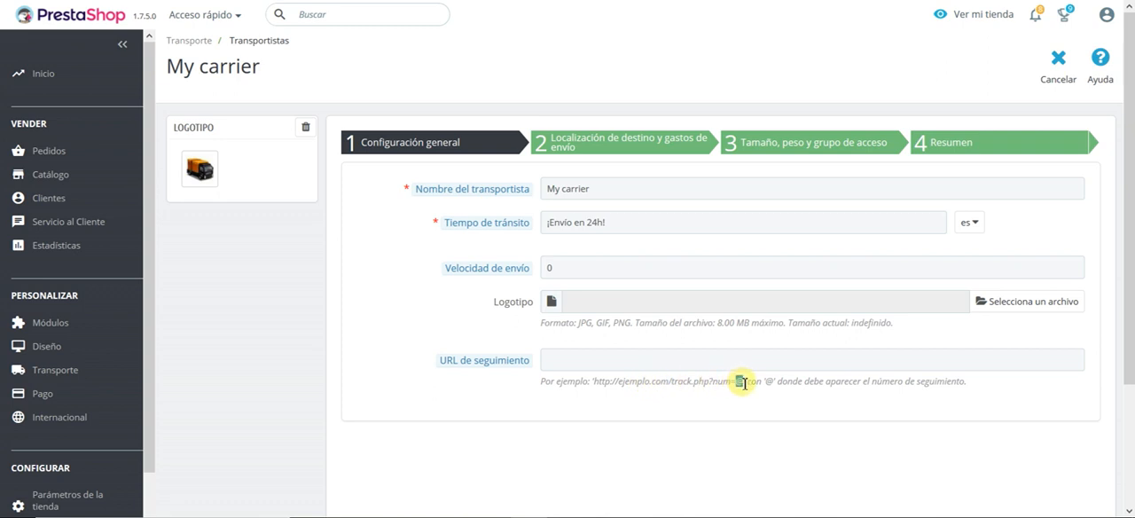
click(740, 381)
drag(741, 381, 597, 394)
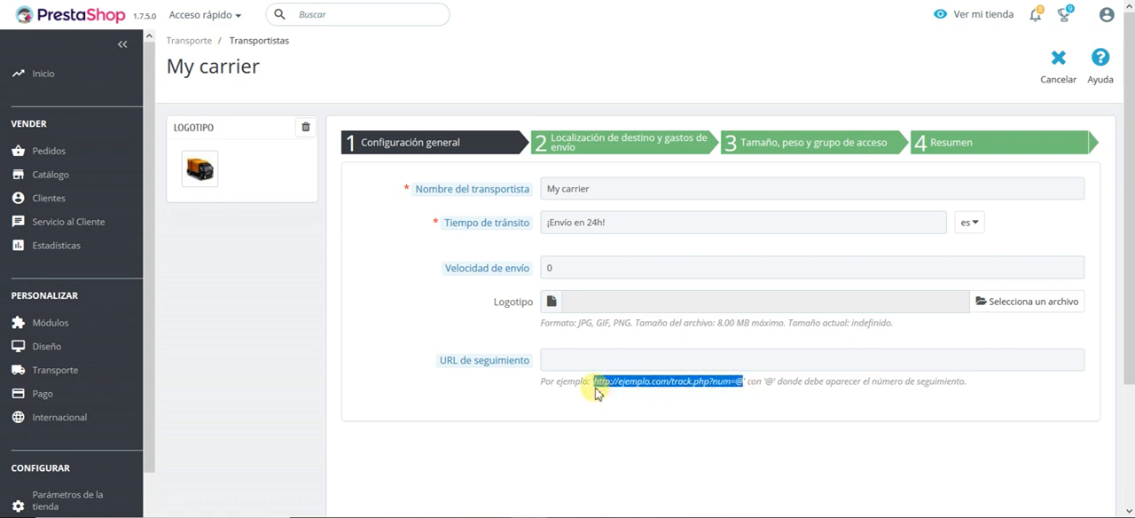
click(597, 395)
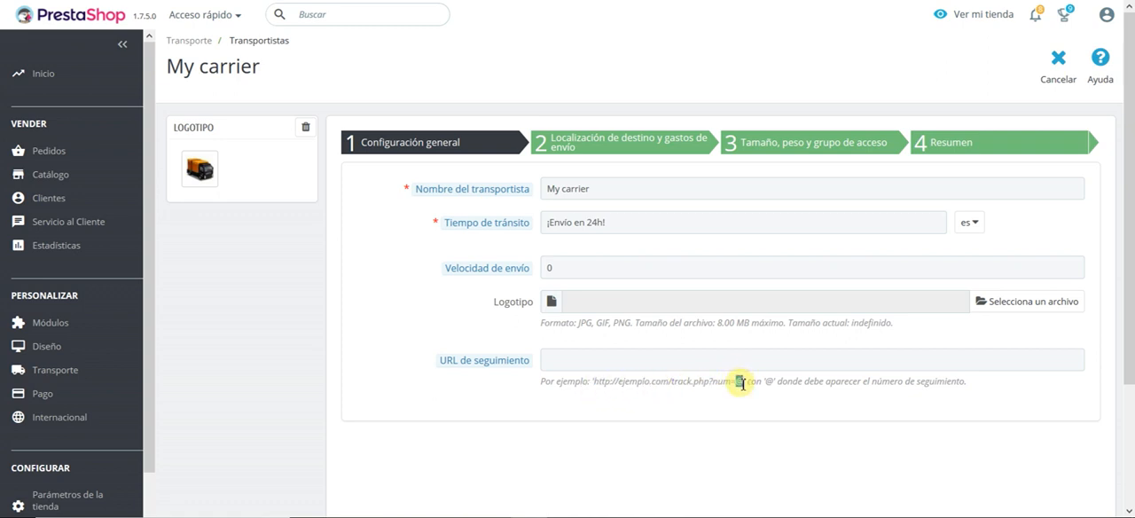
double_click(739, 381)
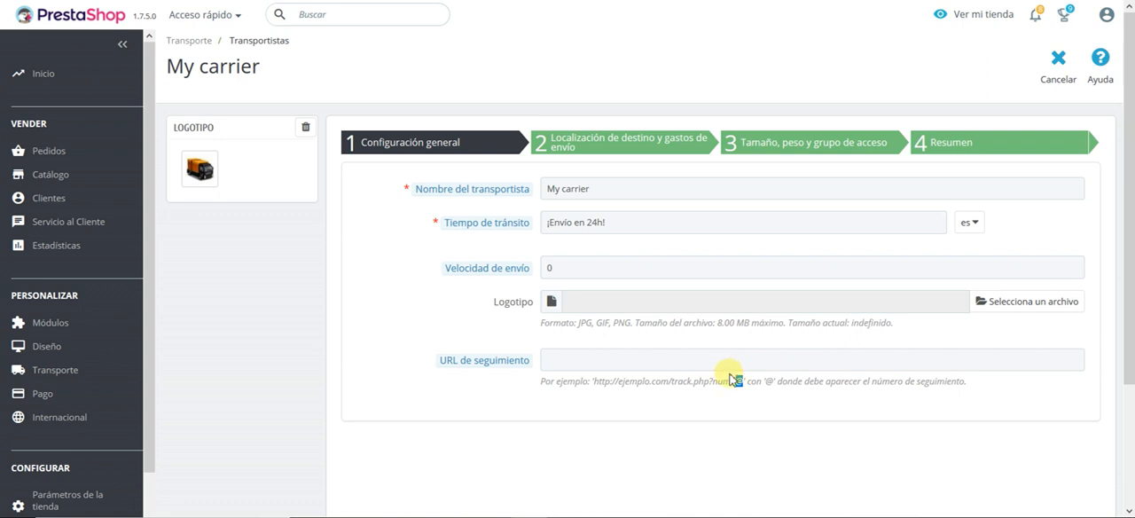
click(737, 385)
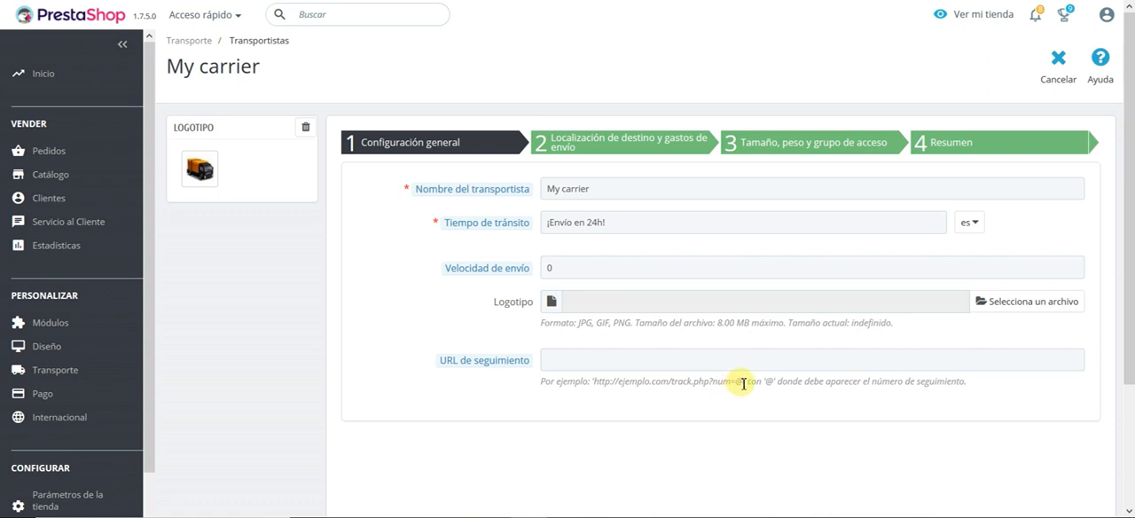
drag(743, 383, 594, 385)
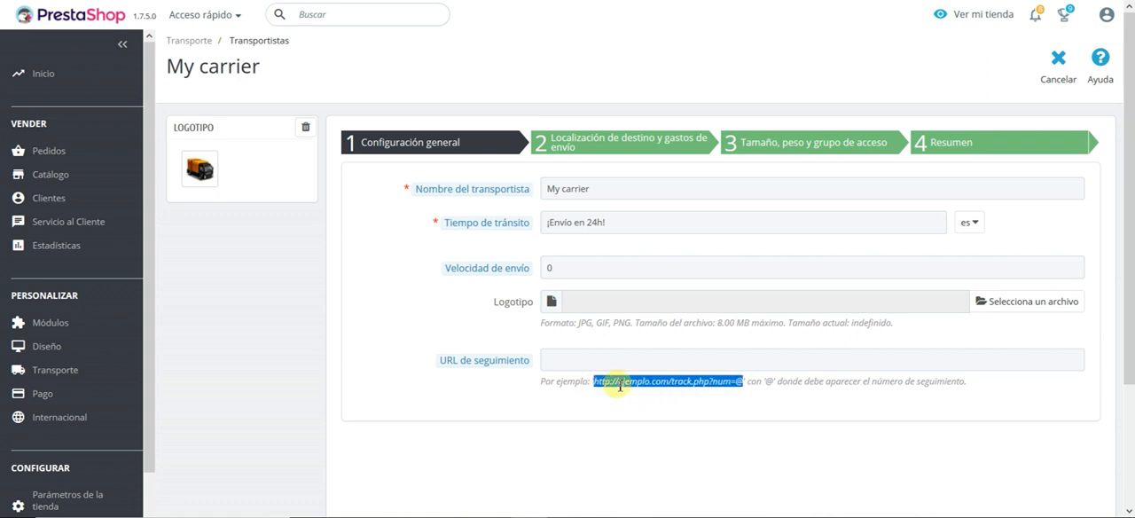
click(761, 395)
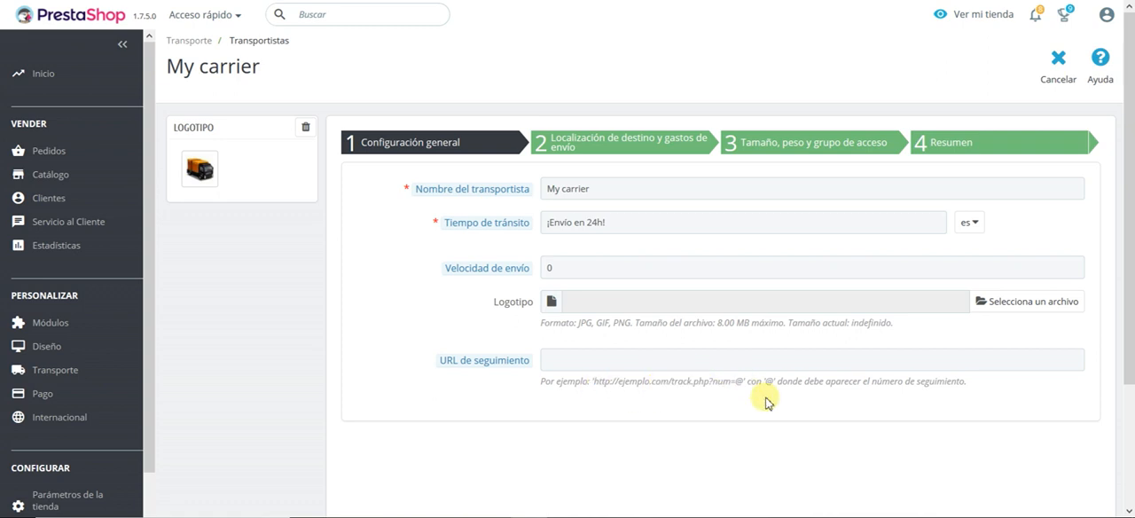
Step: In the destination and shipping costs settings, bill by total weight and set Impuestos to ES Standard rate (21%)
click(615, 145)
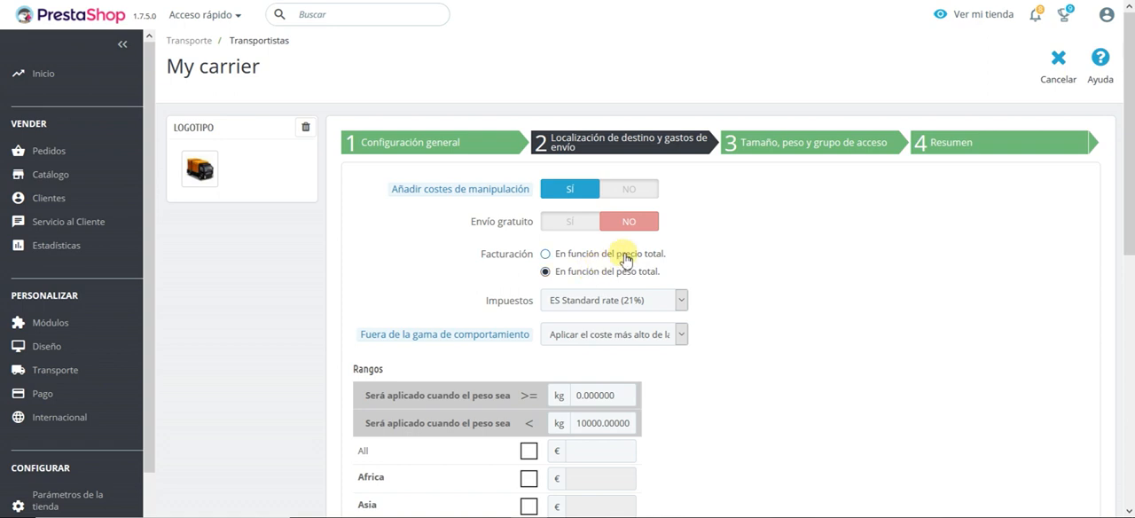
click(622, 276)
scroll(496, 228, down, 1)
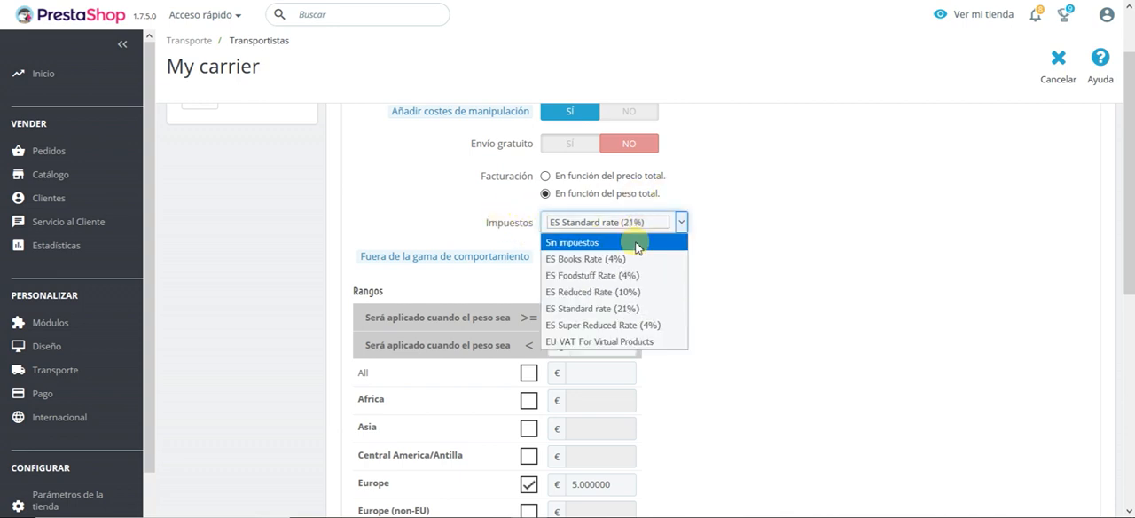
click(635, 247)
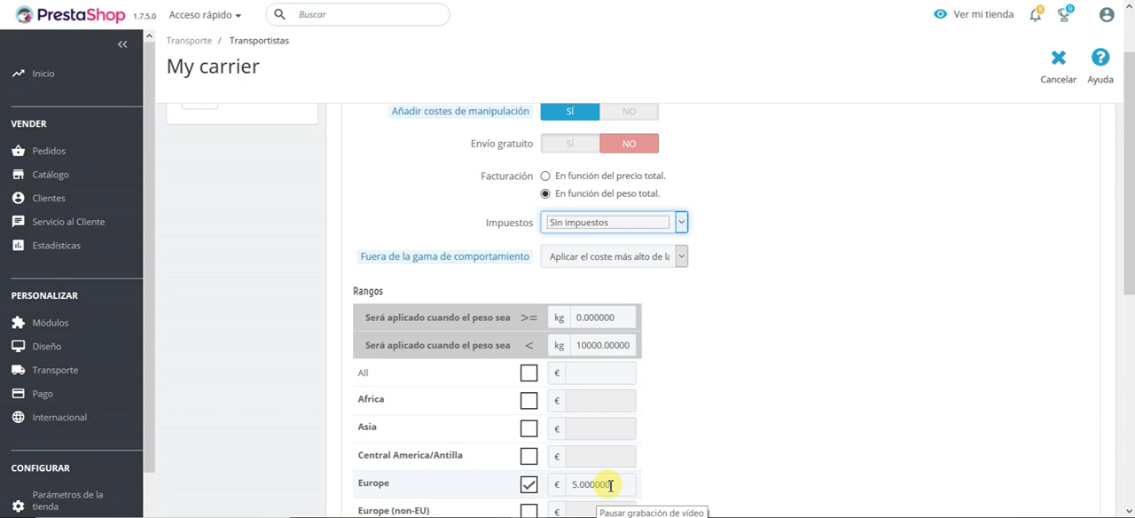
click(609, 221)
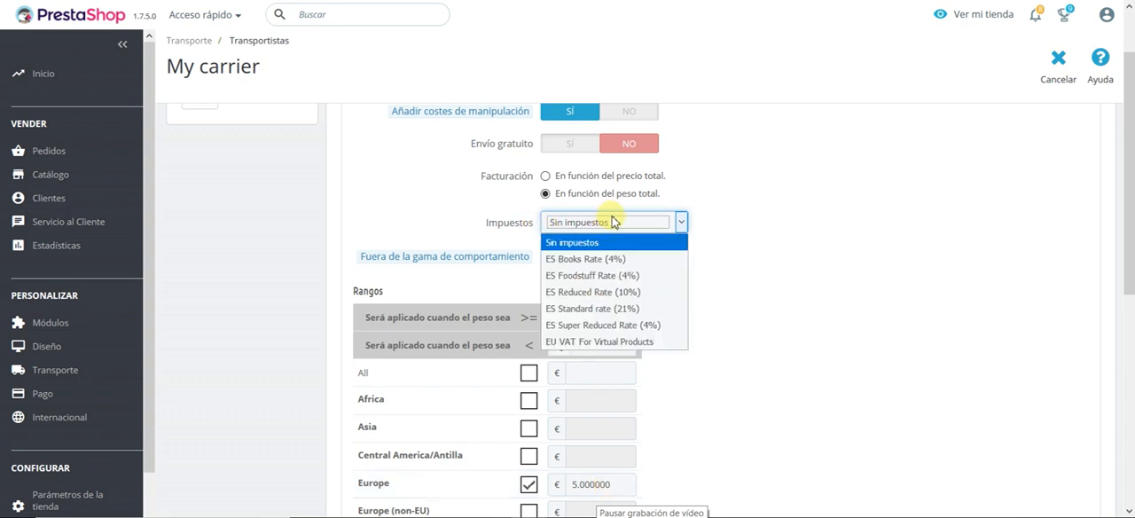
click(644, 309)
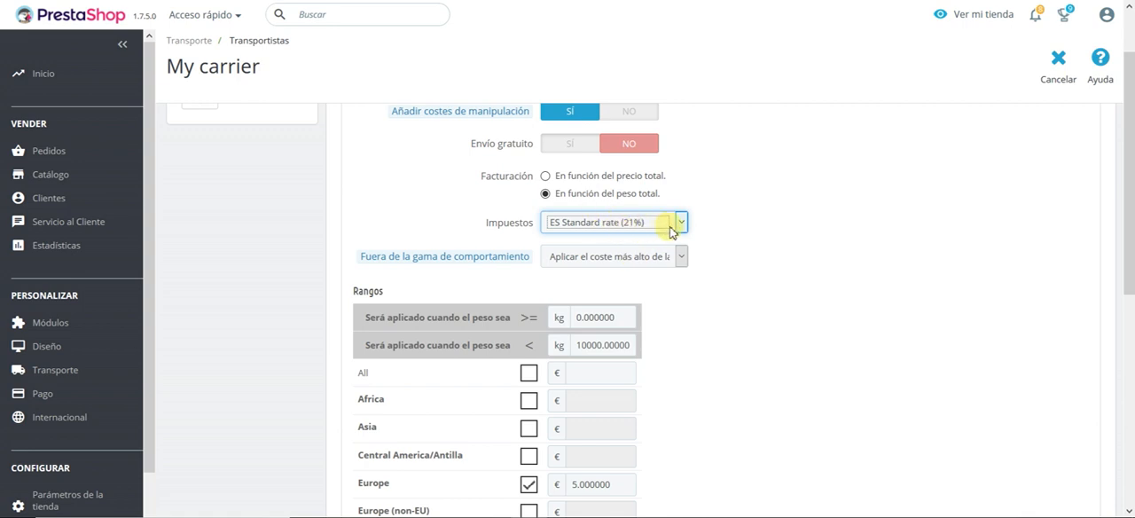
click(708, 222)
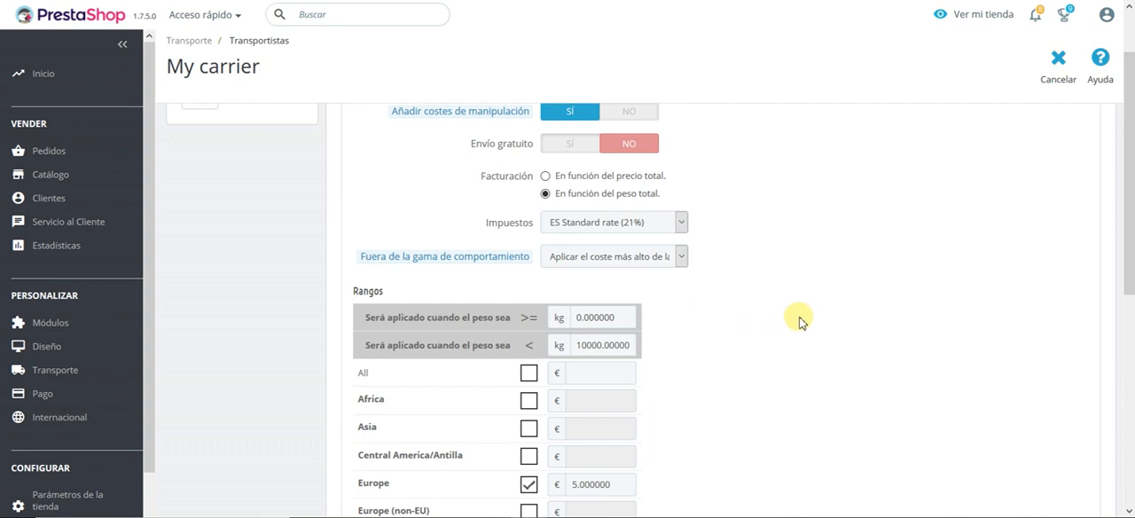
Step: Set the out-of-range behaviour to Desactivar transportista and the first weight range's upper limit to 0.5 kg
click(648, 264)
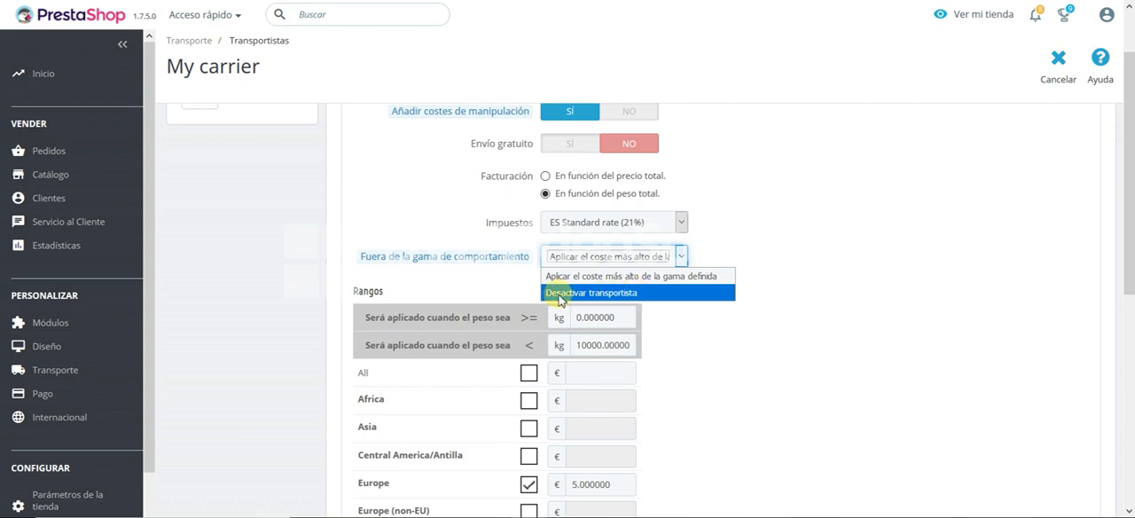
click(621, 293)
scroll(632, 285, down, 1)
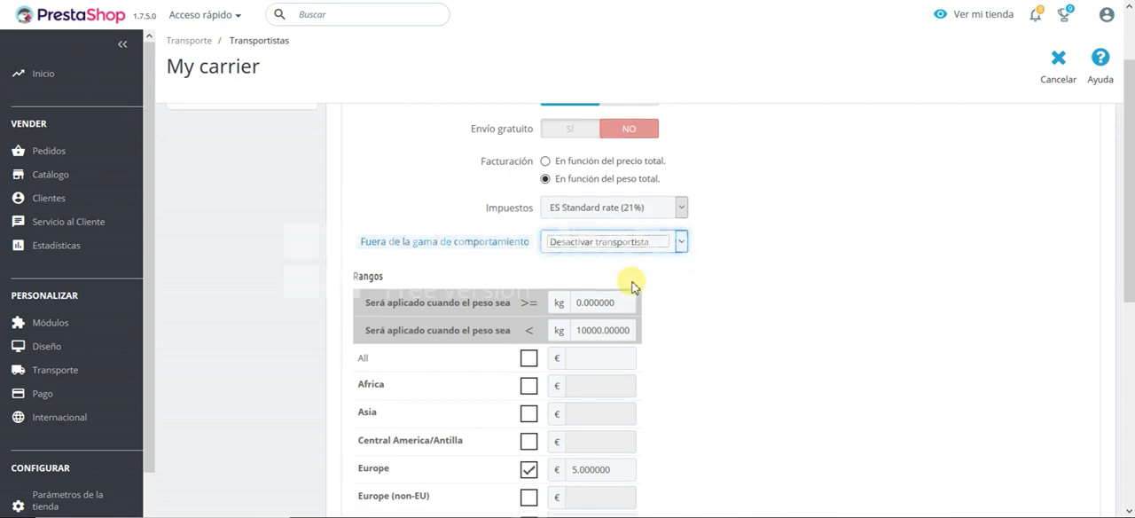
scroll(632, 285, down, 1)
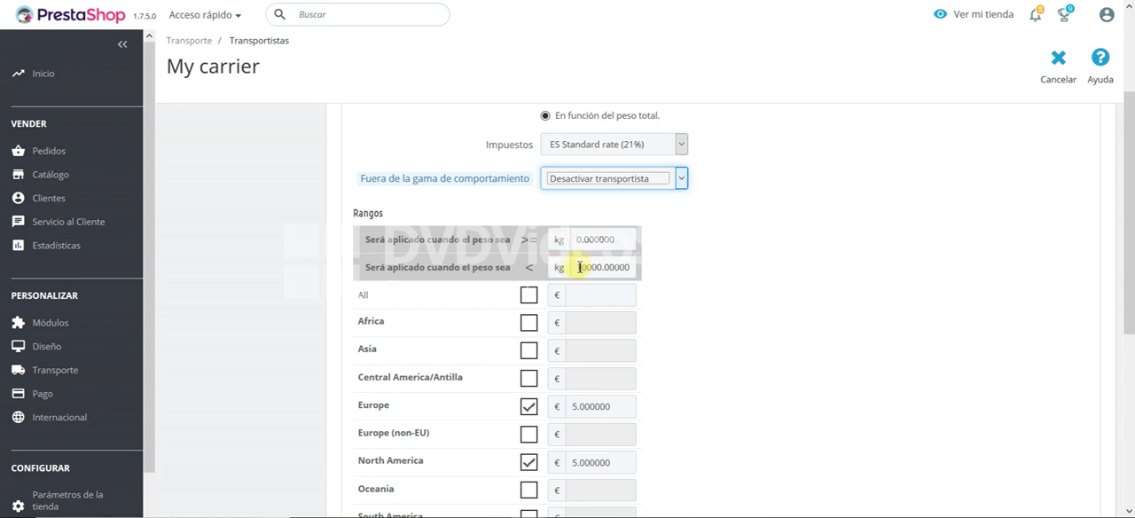
drag(576, 266, 653, 255)
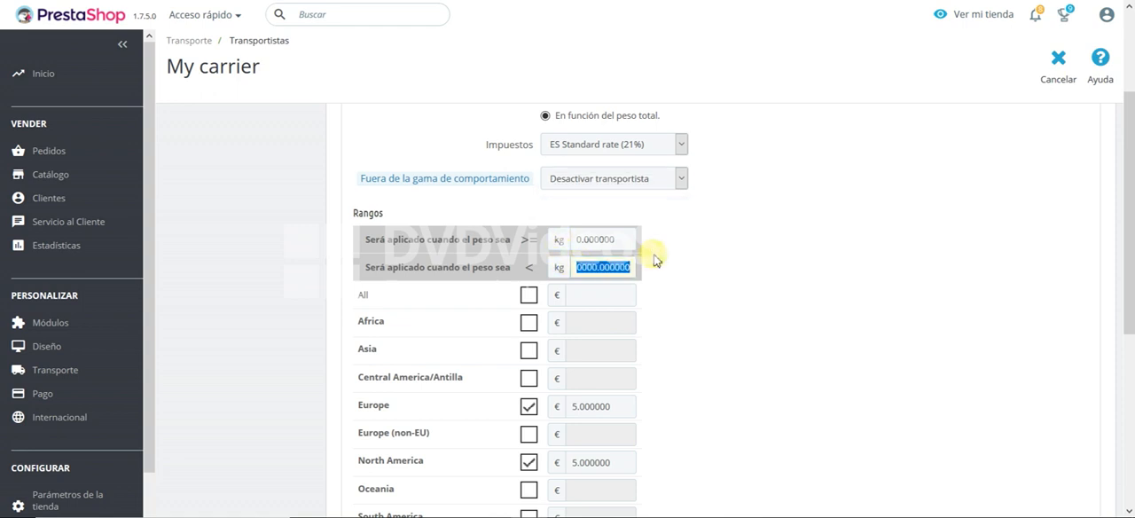
text(05)
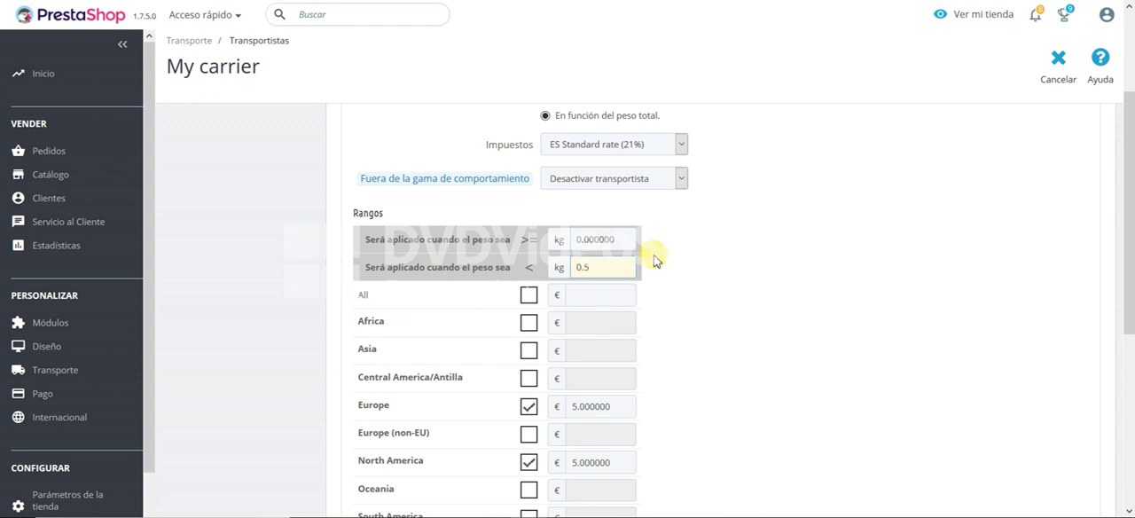
Step: Add a second weight range from 0.5 kg to 1 kg to the shipping cost table
scroll(620, 266, down, 4)
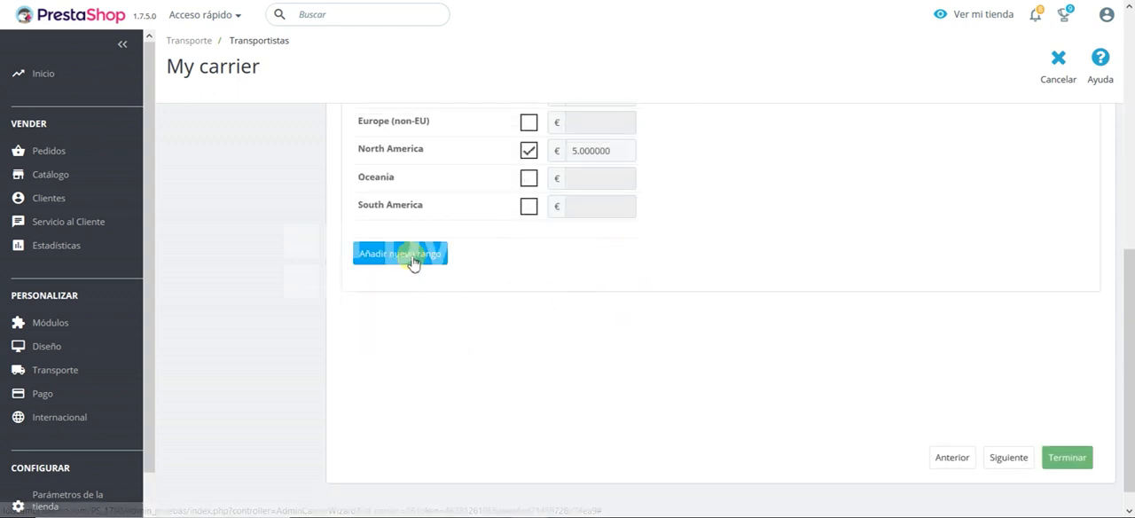
click(412, 254)
scroll(562, 294, up, 5)
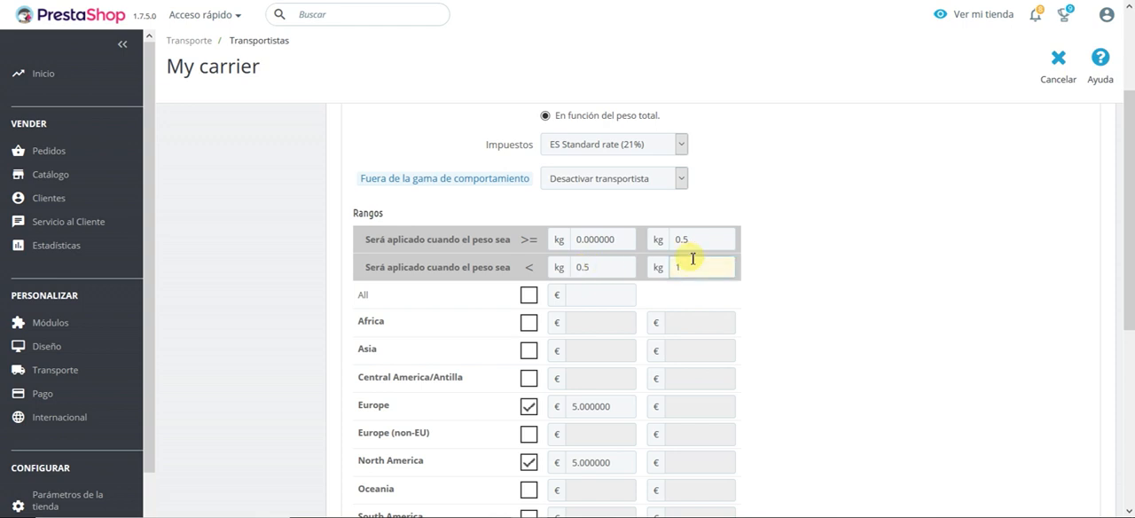
scroll(470, 304, down, 4)
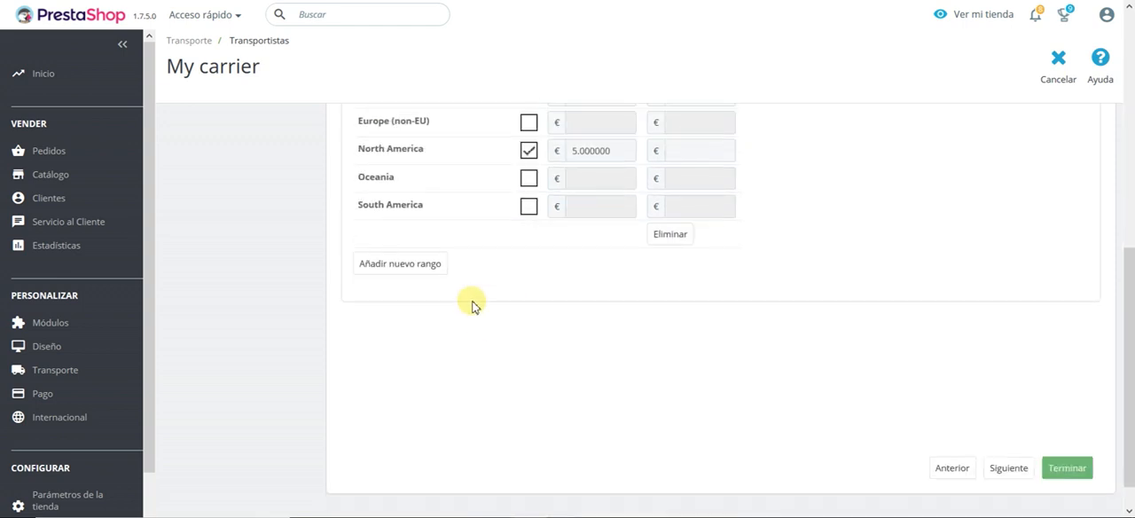
Step: Add a third weight range from 1 kg to 2 kg to the shipping cost table
click(421, 273)
scroll(834, 197, up, 3)
click(795, 189)
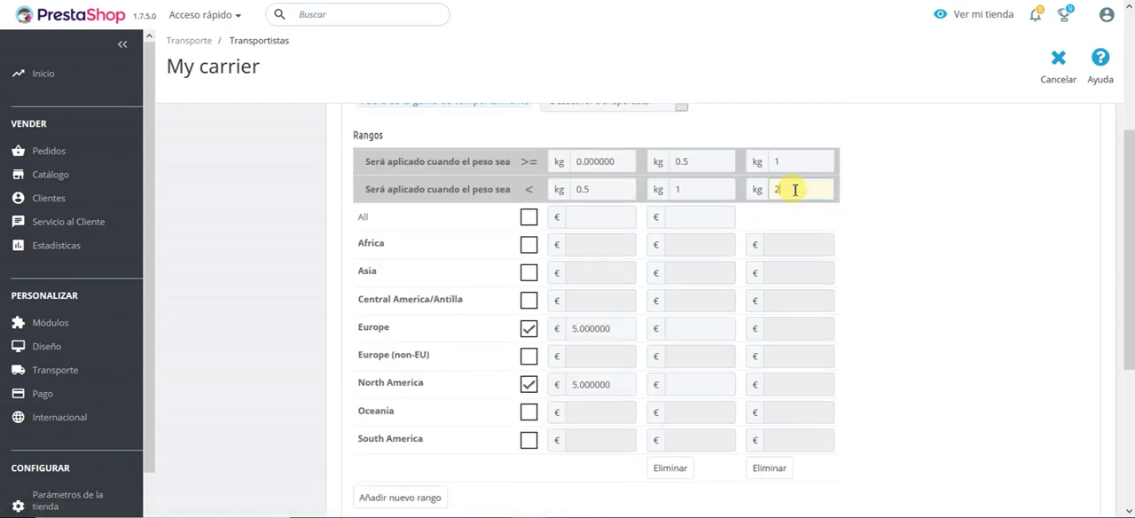
click(873, 168)
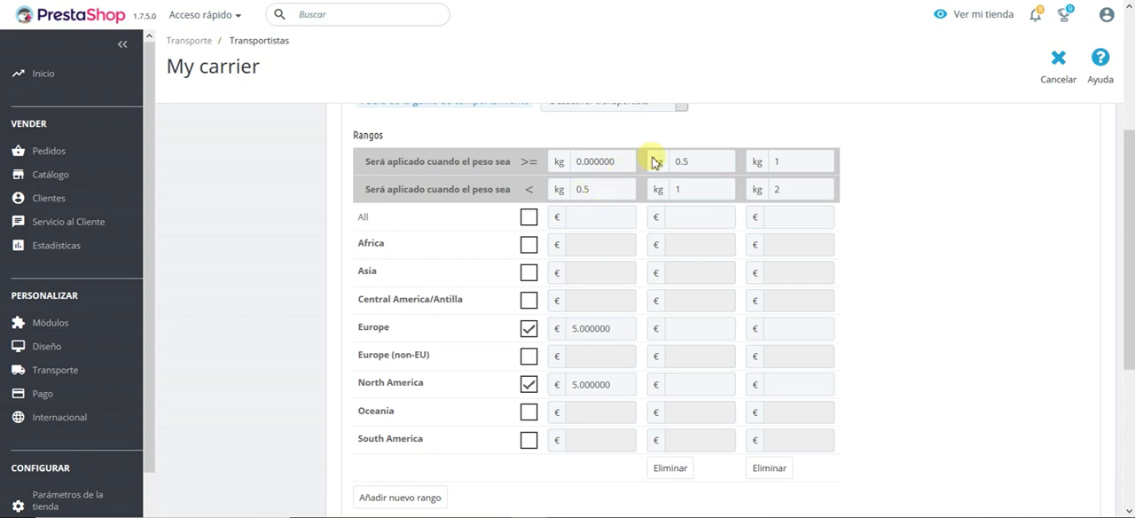
Step: Try 0.49999 kg as the first weight range's upper limit
click(680, 191)
text(1)
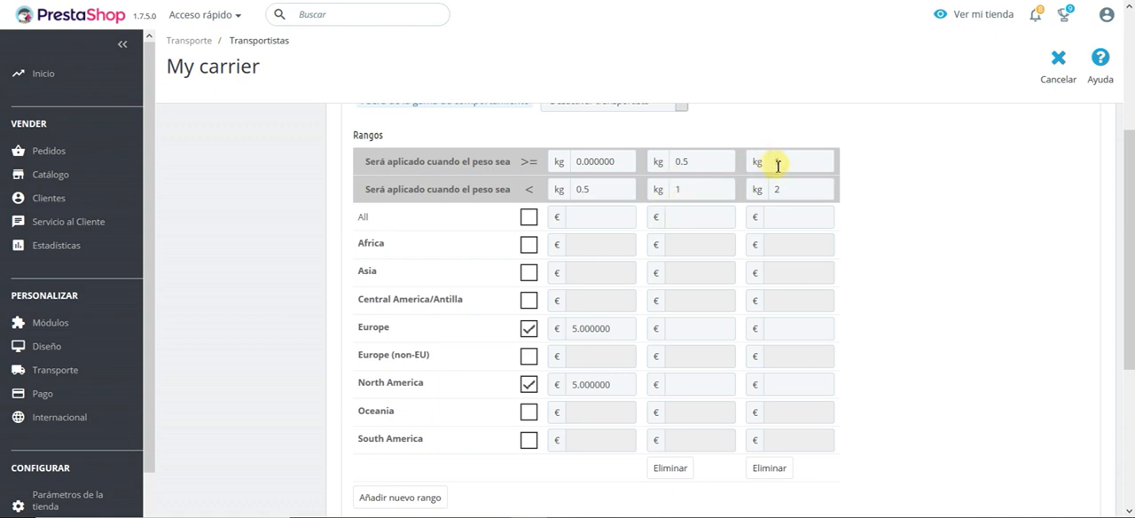
click(610, 192)
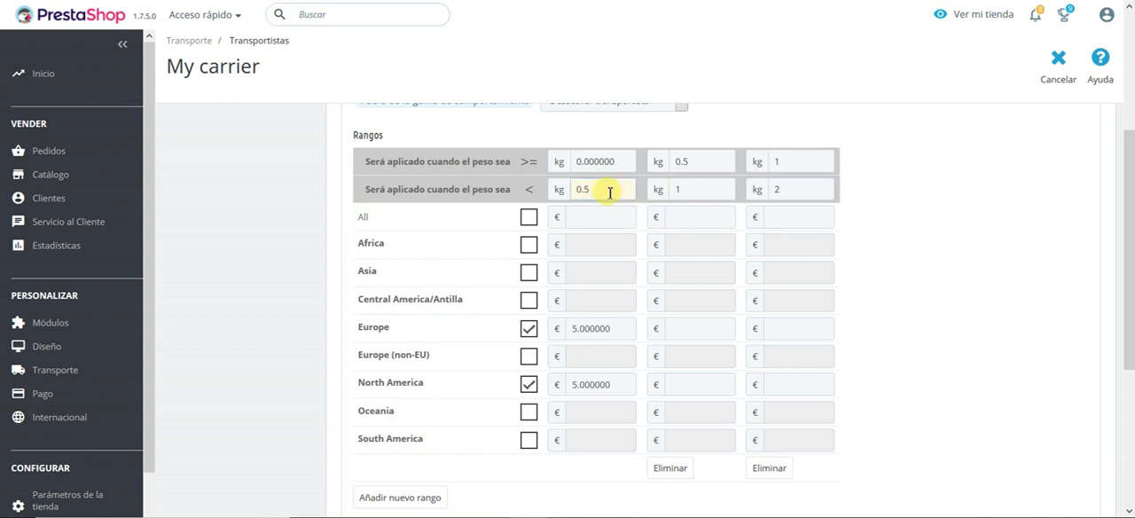
scroll(610, 193, up, 1)
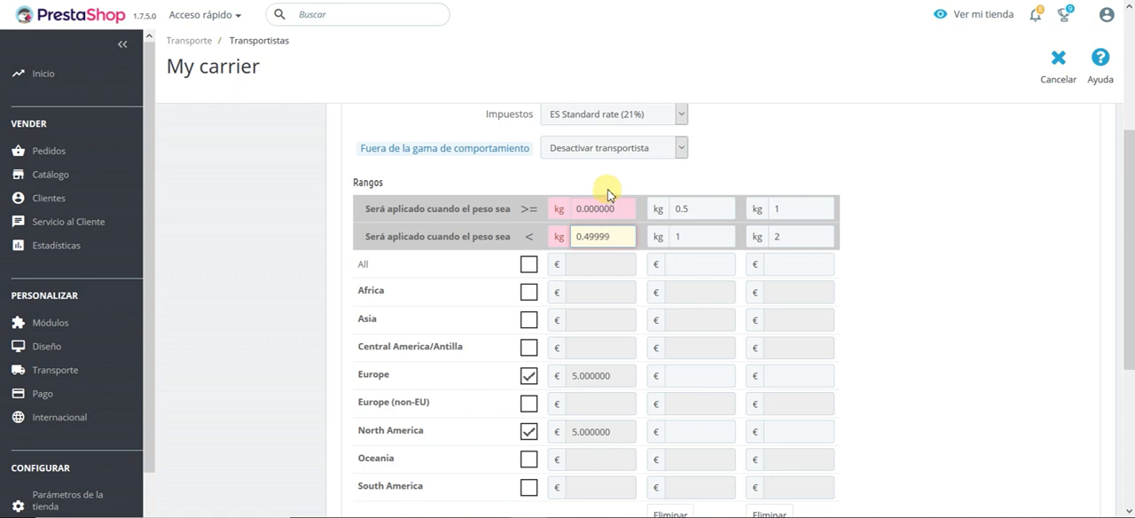
scroll(608, 195, down, 1)
click(696, 159)
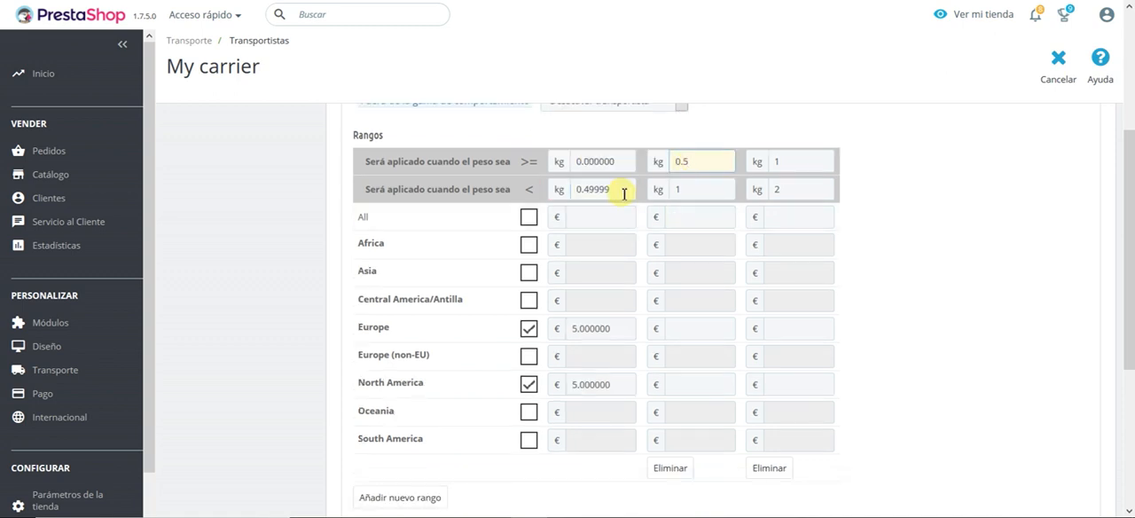
Step: Set the first weight range's upper limit back to 0.5 kg
drag(623, 193, 586, 195)
key(BackSpace)
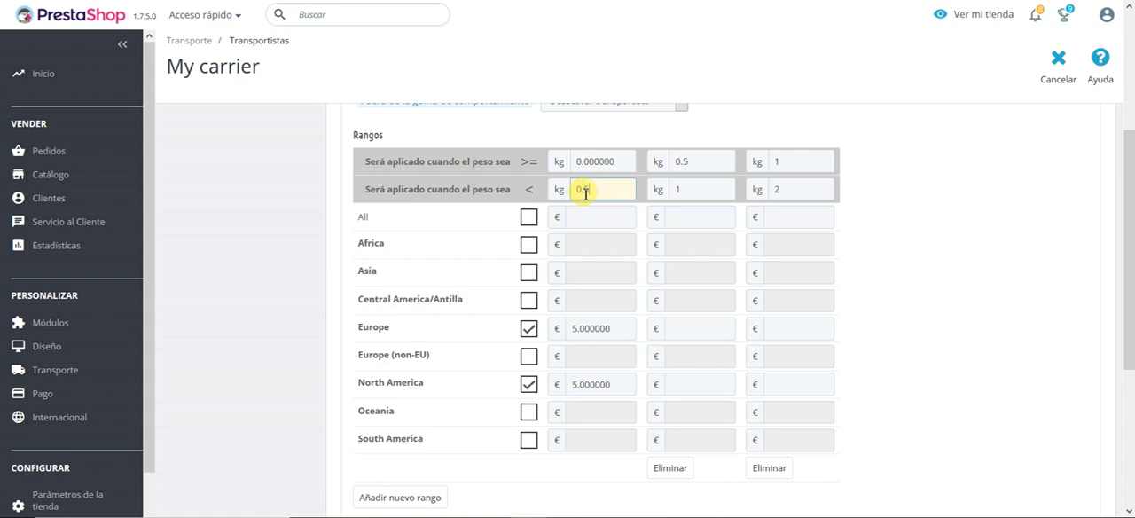
text(5)
click(711, 161)
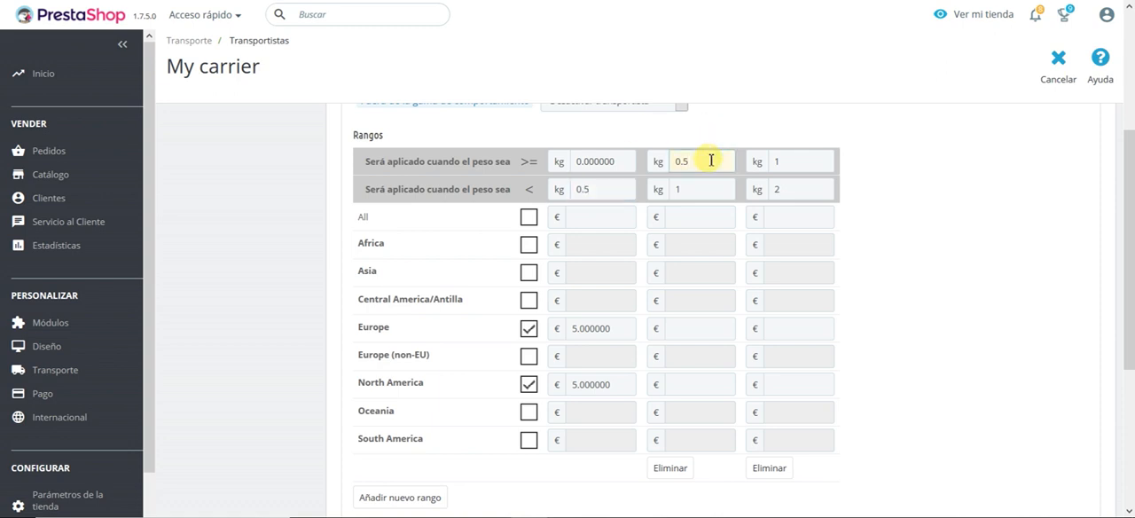
drag(596, 189, 572, 191)
click(878, 188)
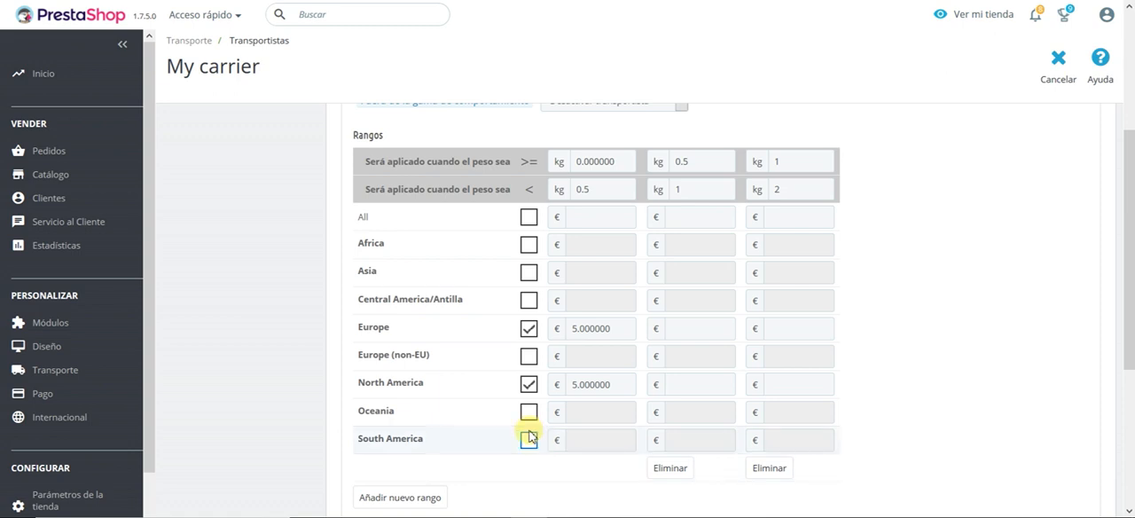
Step: Enable the Europe (non-EU) zone and set its shipping cost for the first weight range to 15 €
scroll(527, 435, down, 1)
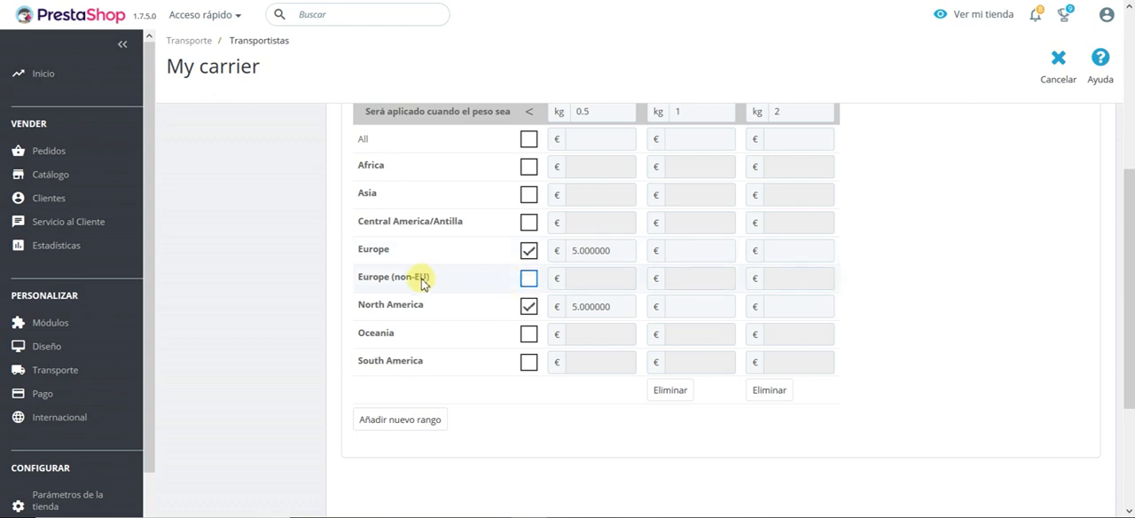
click(529, 279)
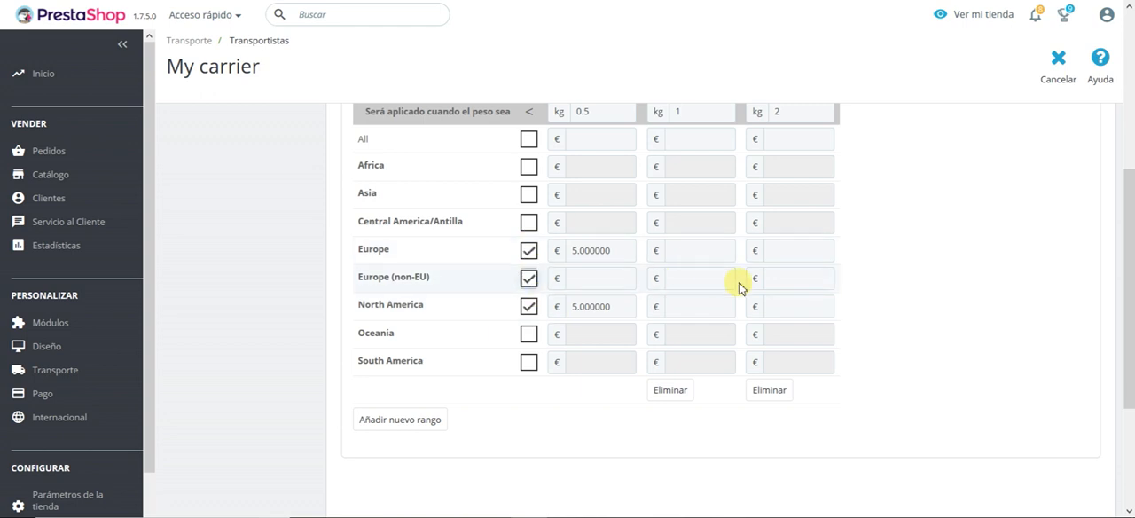
click(607, 284)
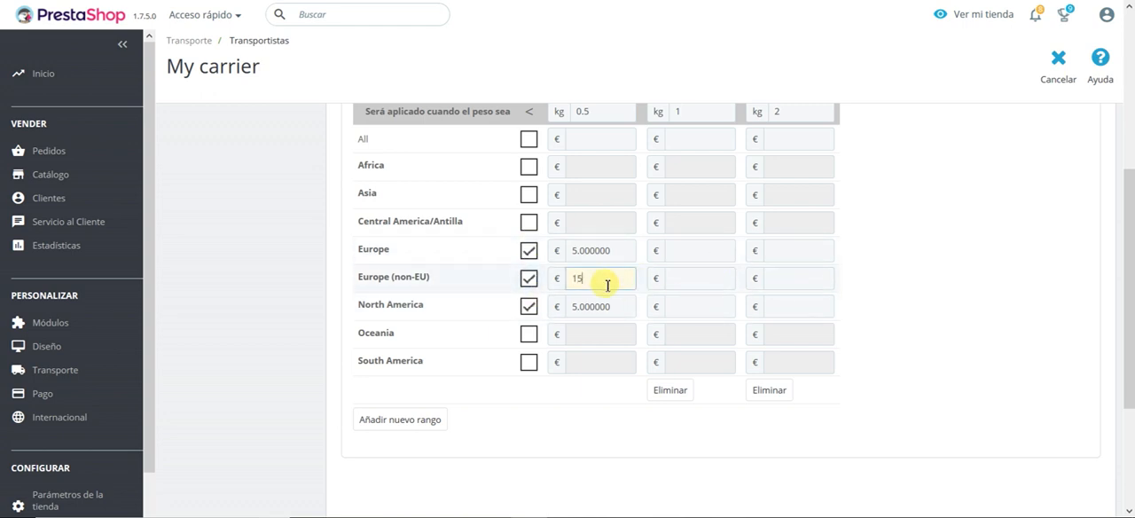
Step: Set the 0.5–1 kg shipping costs to 10 € for Europe, 20 € for Europe (non-EU) and 10 € for North America
click(688, 261)
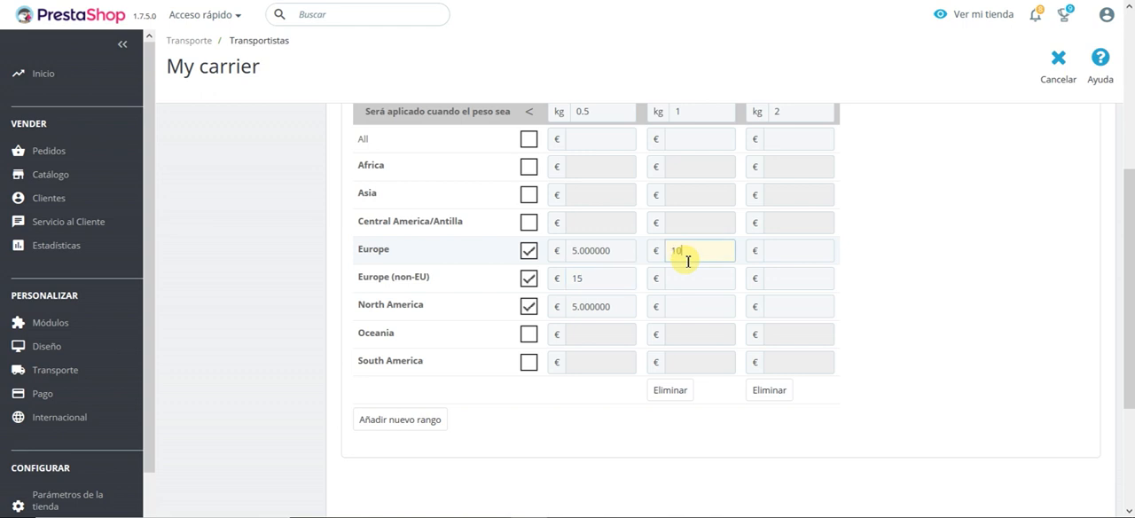
click(692, 277)
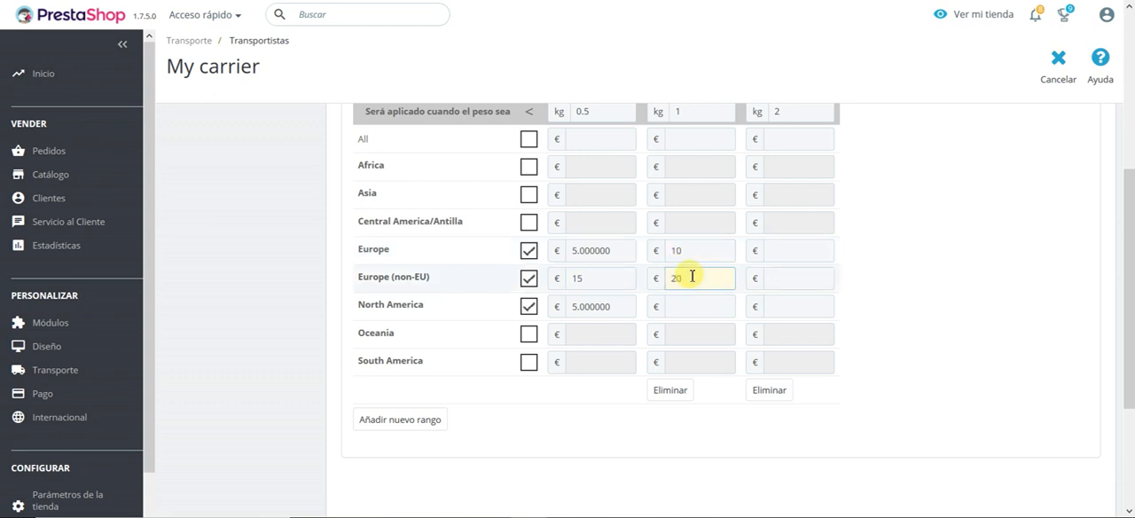
click(686, 299)
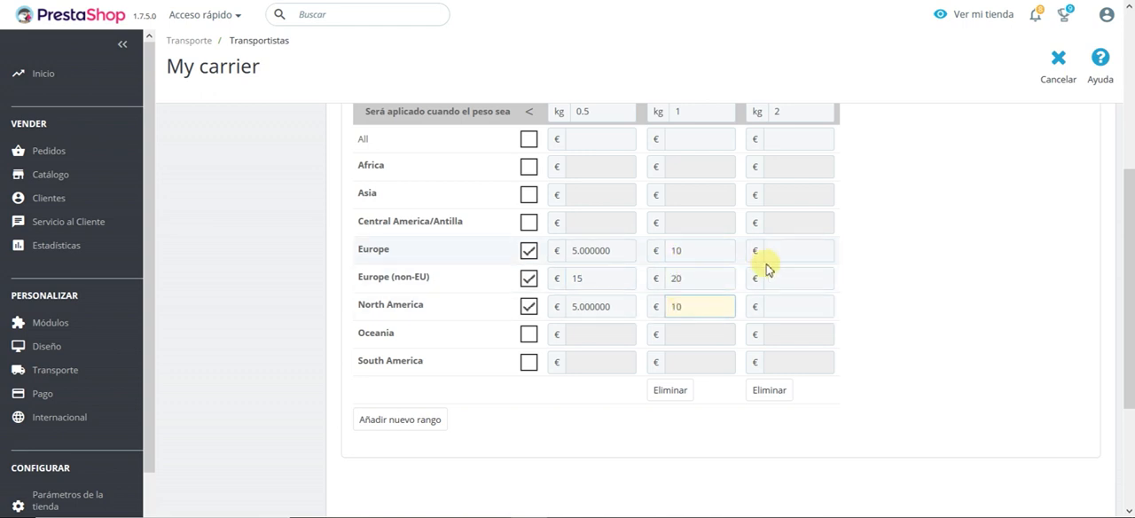
Step: Set the 1–2 kg shipping costs to 15 € for Europe, 25 € for Europe (non-EU) and 12 € for North America
click(791, 251)
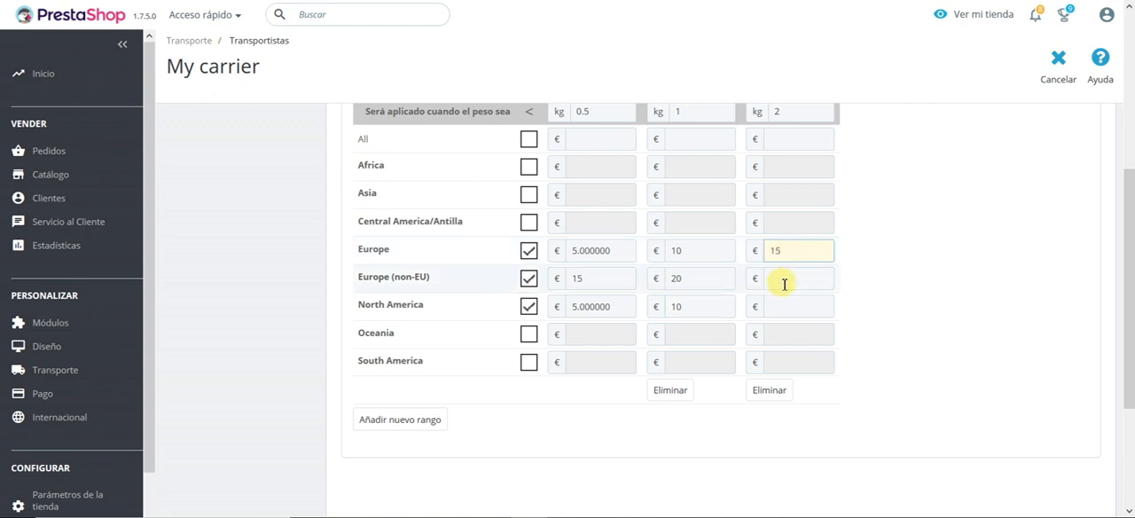
click(784, 283)
click(787, 303)
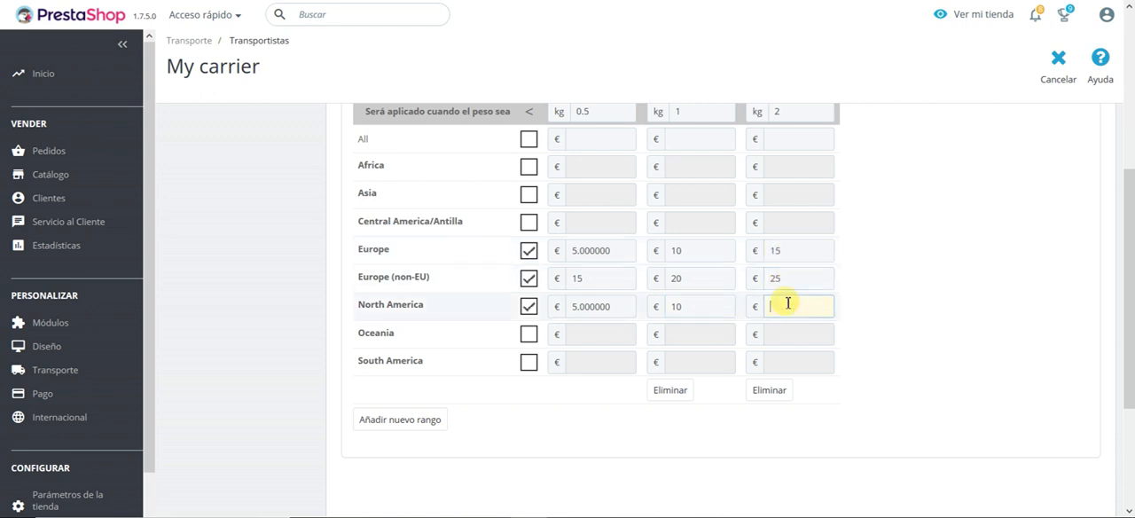
click(904, 271)
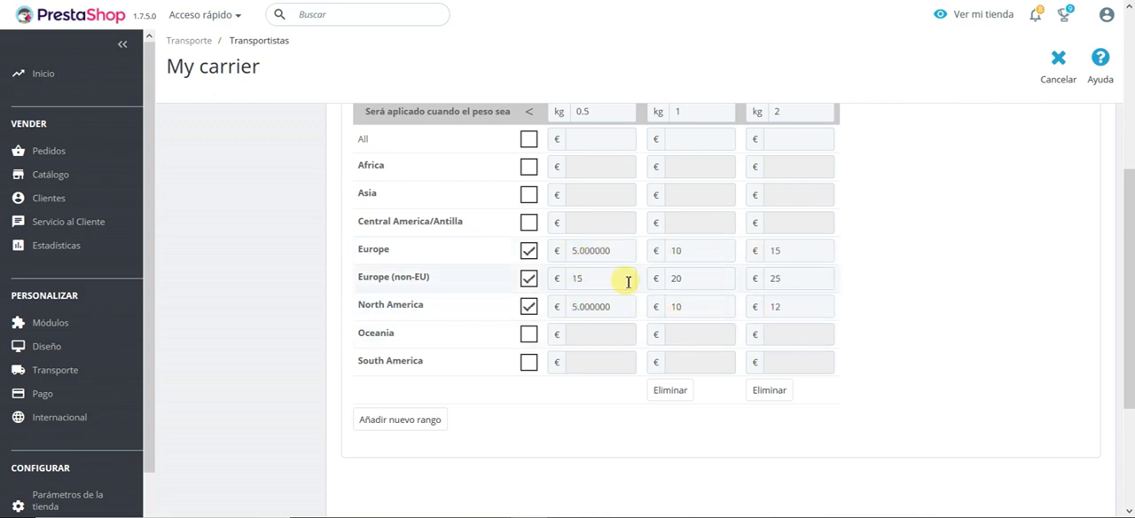
Step: Review the billing, tax, out-of-range behaviour and weight range settings in the destination and shipping costs section
scroll(849, 283, up, 3)
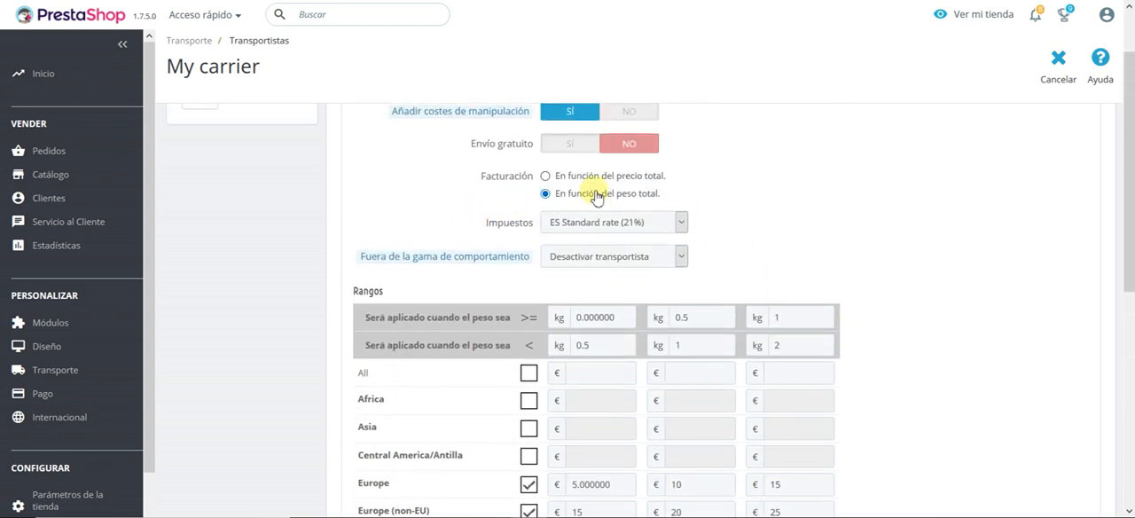
scroll(588, 350, down, 2)
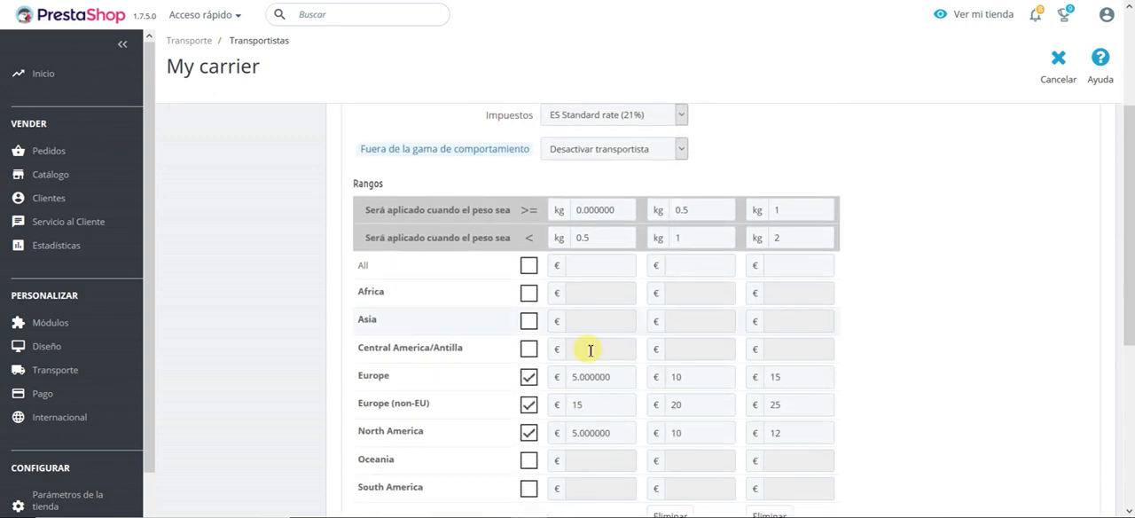
scroll(876, 188, up, 3)
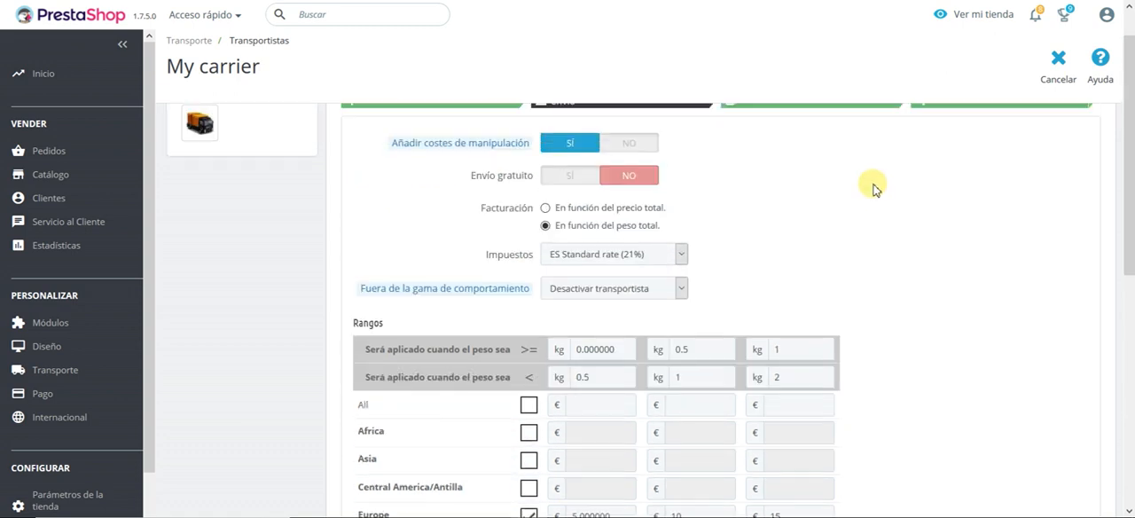
click(786, 146)
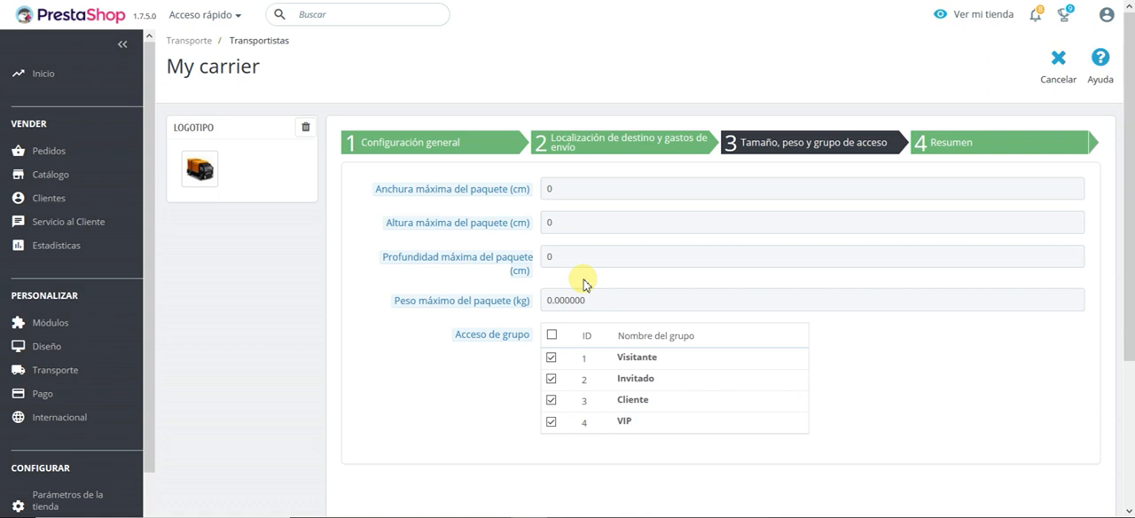
click(621, 146)
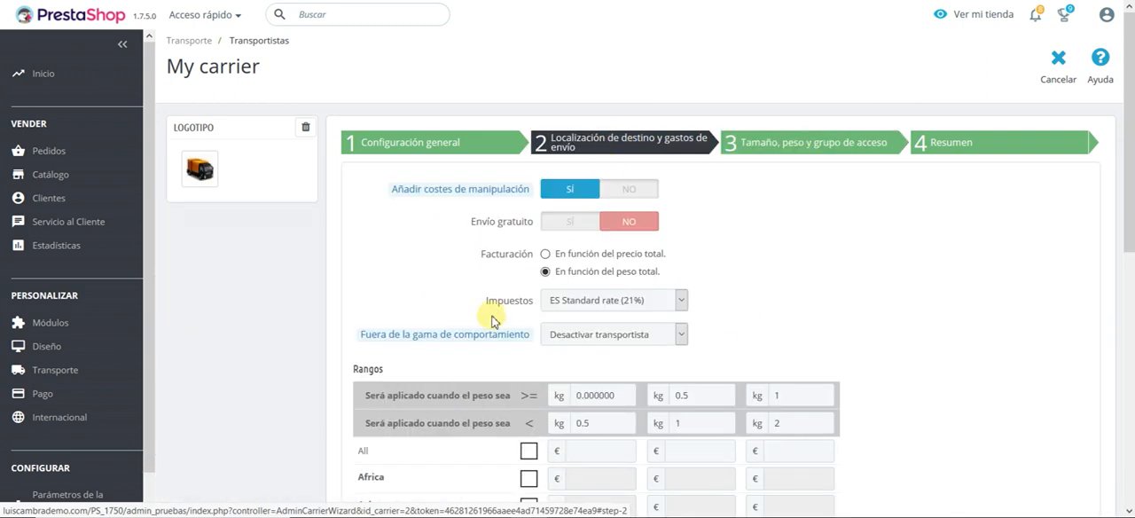
mouse_move(447, 344)
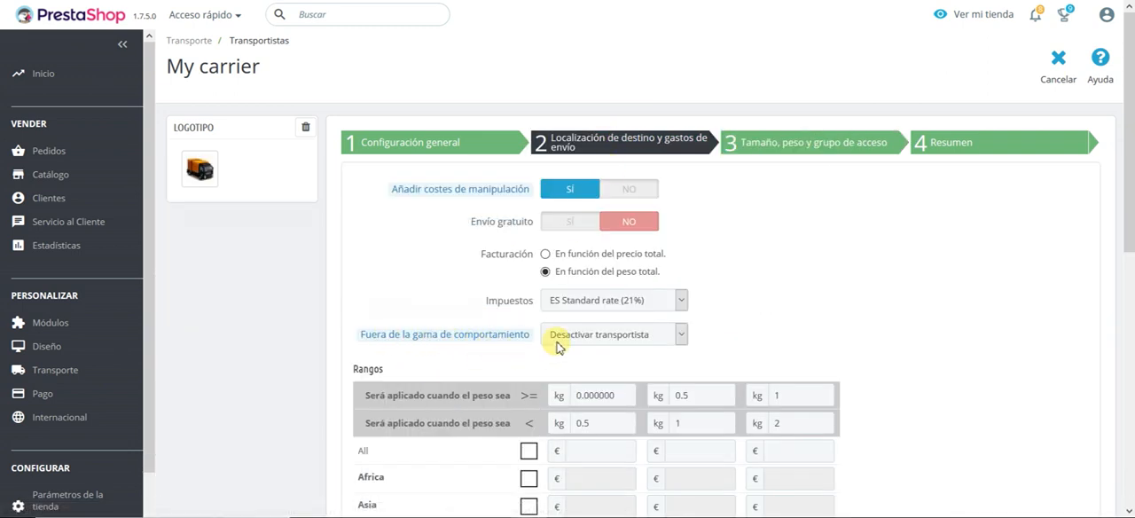
Step: In the size, weight and group access settings, set the maximum package weight to 2 kg
click(780, 147)
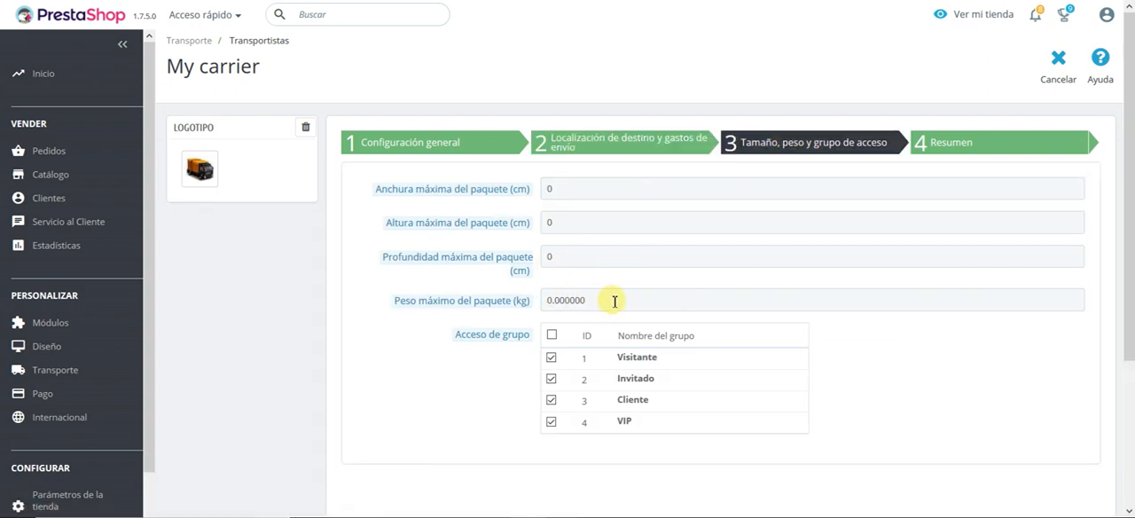
click(483, 298)
mouse_move(486, 302)
text(2)
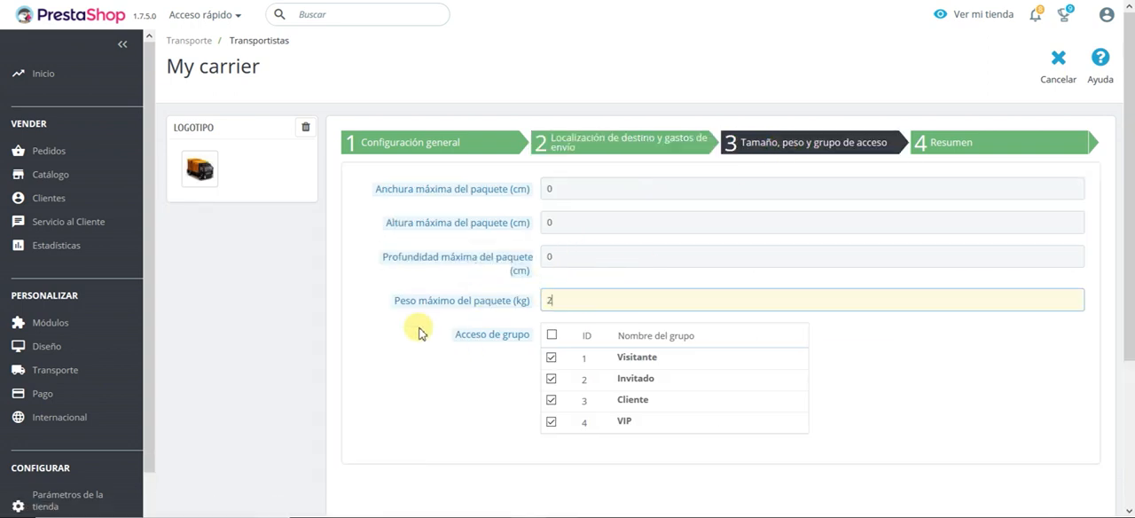
click(418, 329)
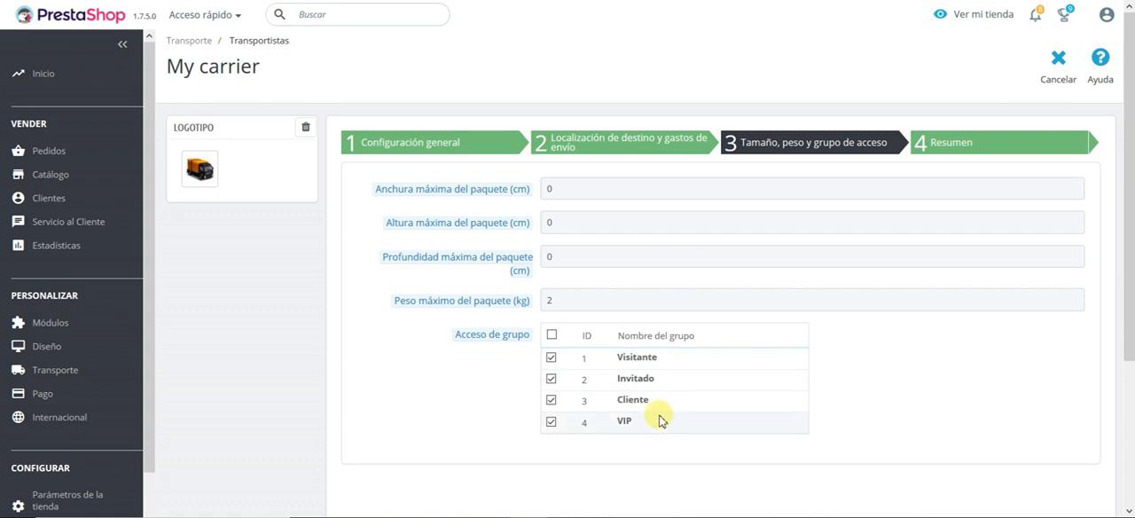
Step: Restrict the carrier's group access to VIP by disabling Visitante, Invitado and Cliente
click(551, 357)
click(551, 378)
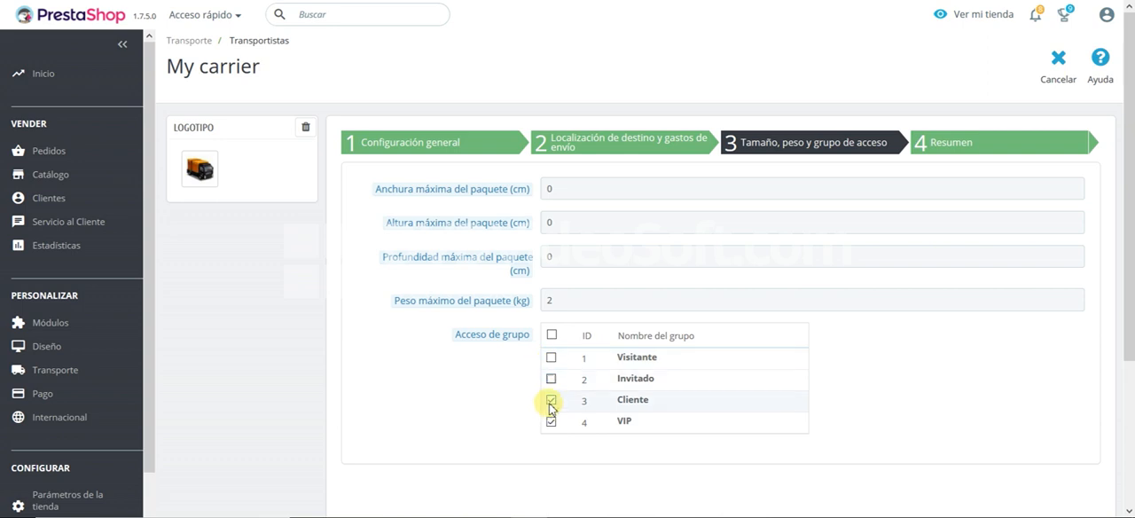
click(550, 399)
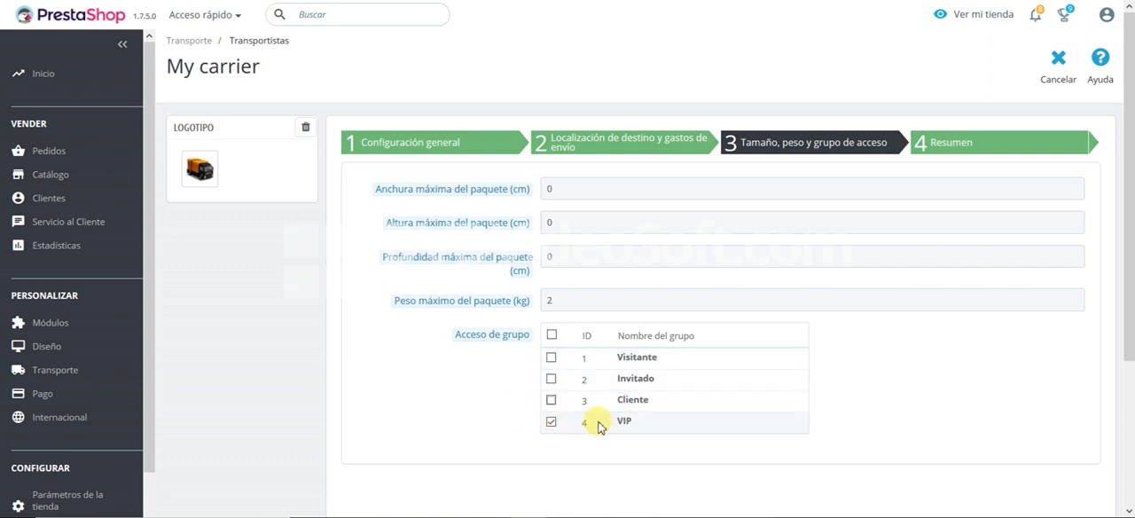
Step: Review the carrier summary, checking transit time, tax rule, weight range, out-of-range behaviour, delivery zones, customer groups and activation status
click(952, 143)
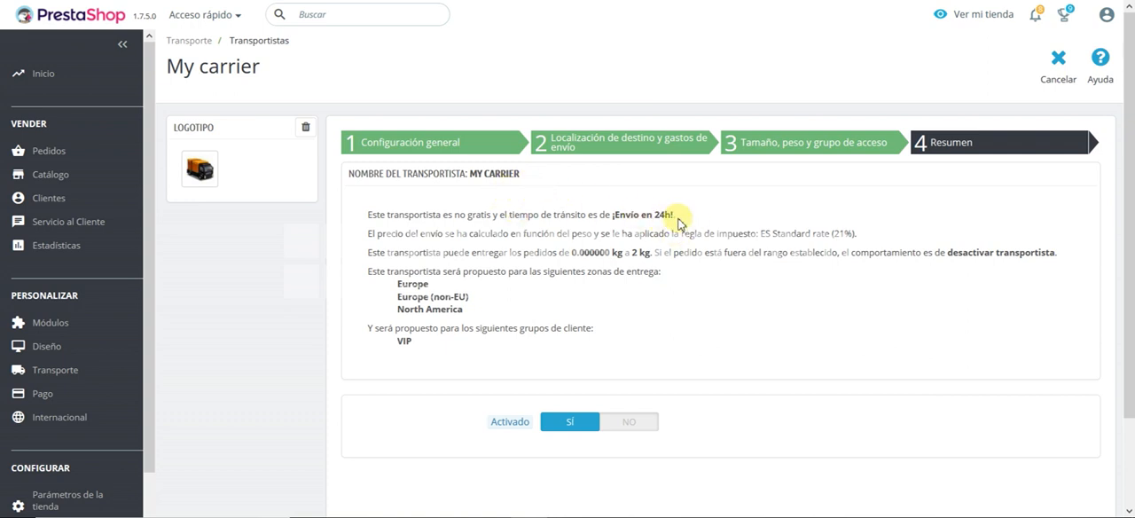
drag(678, 221, 619, 211)
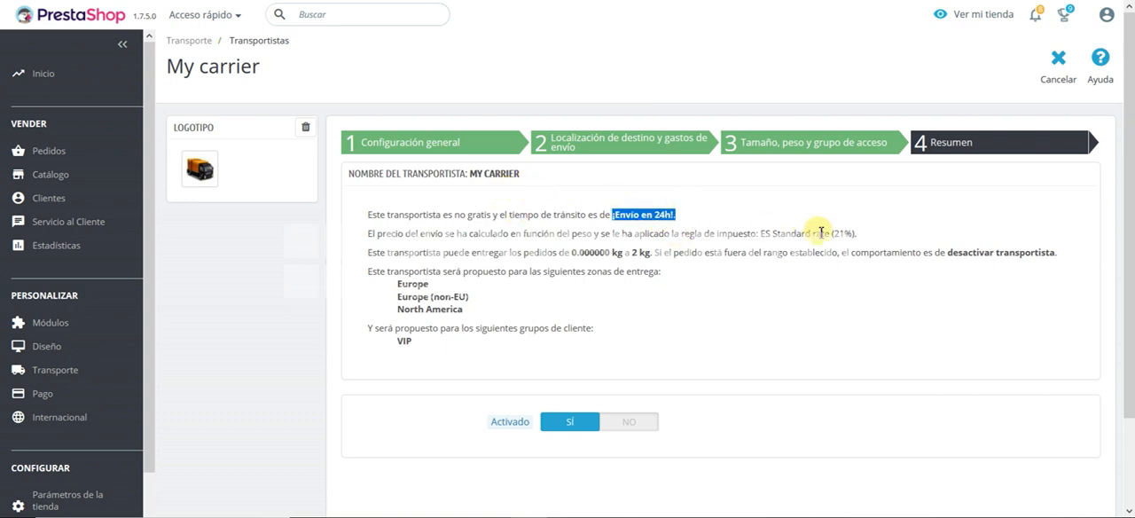
drag(856, 235, 737, 233)
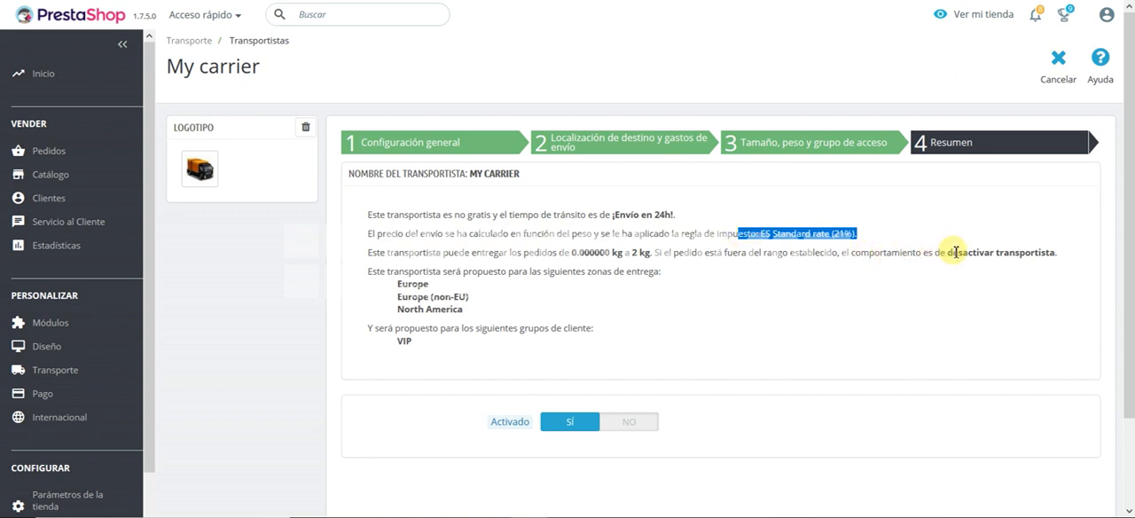
drag(947, 255, 1060, 263)
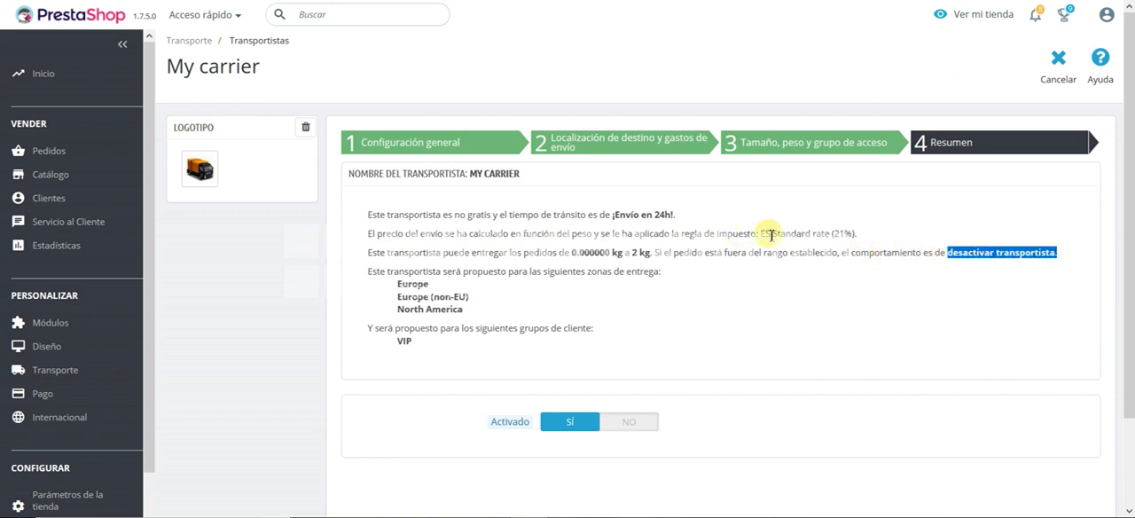
drag(571, 253, 647, 252)
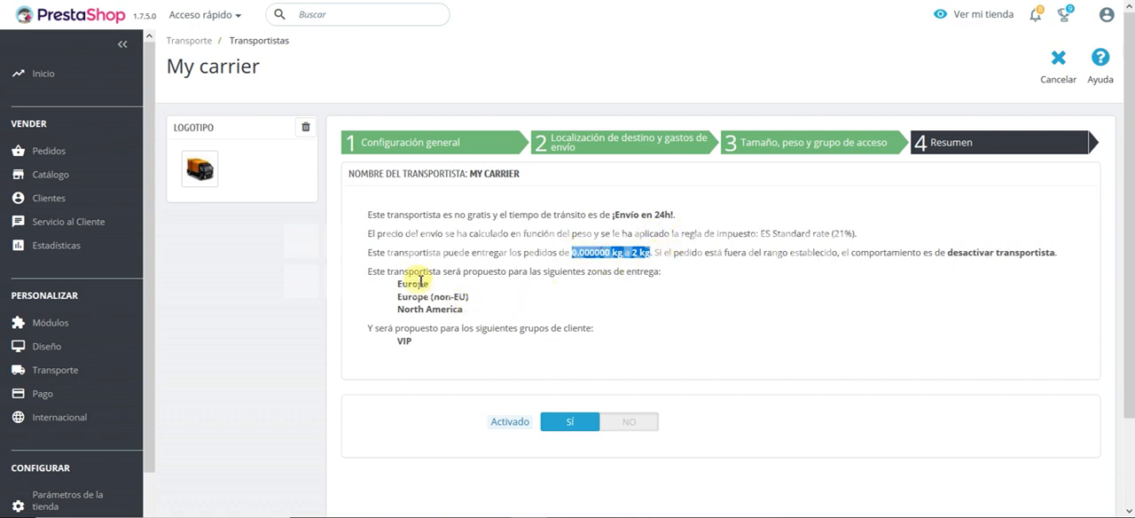
drag(415, 342, 393, 333)
click(529, 357)
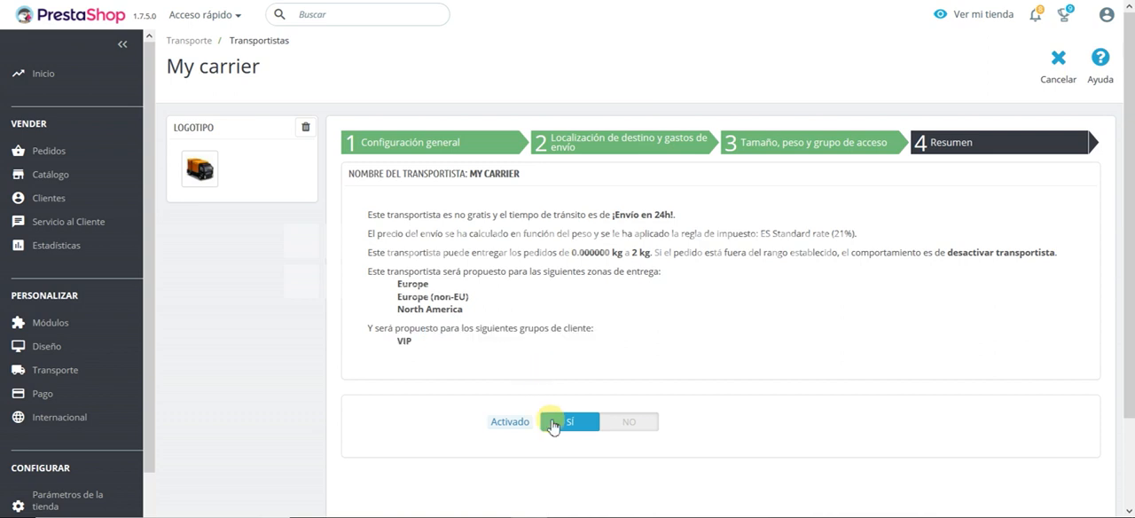
scroll(772, 375, down, 2)
scroll(970, 426, up, 1)
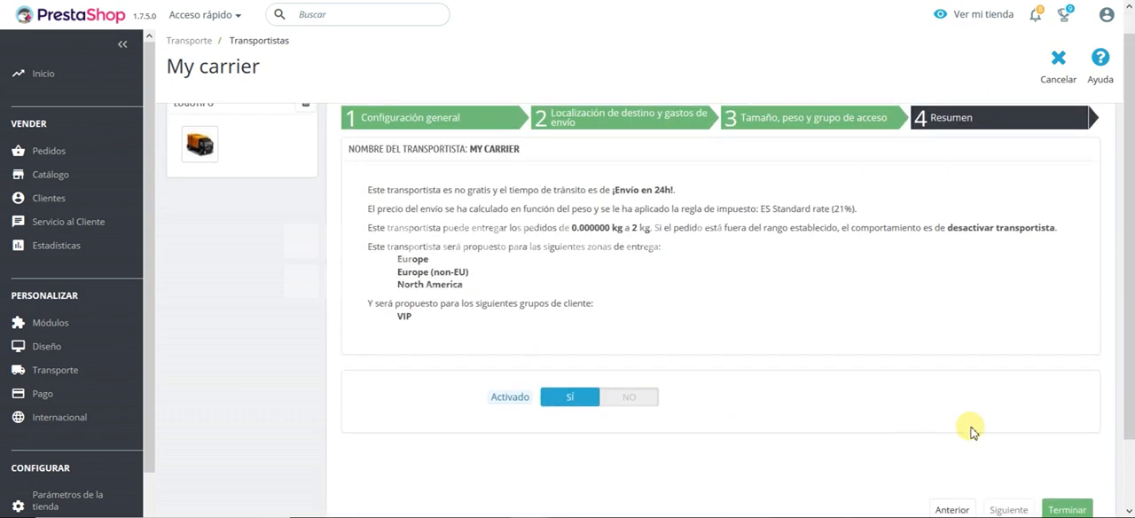
Step: Finish the My carrier setup from its summary and save the configuration
scroll(1020, 443, down, 2)
click(1068, 434)
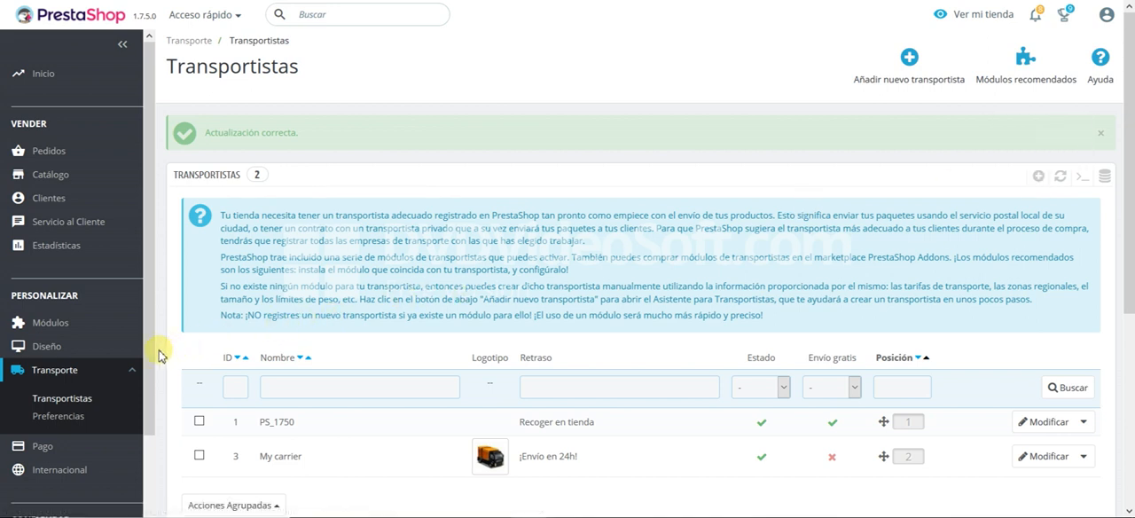
Step: In the international geographic locations, add an active zone named España Peninsular and save it
mouse_move(54, 468)
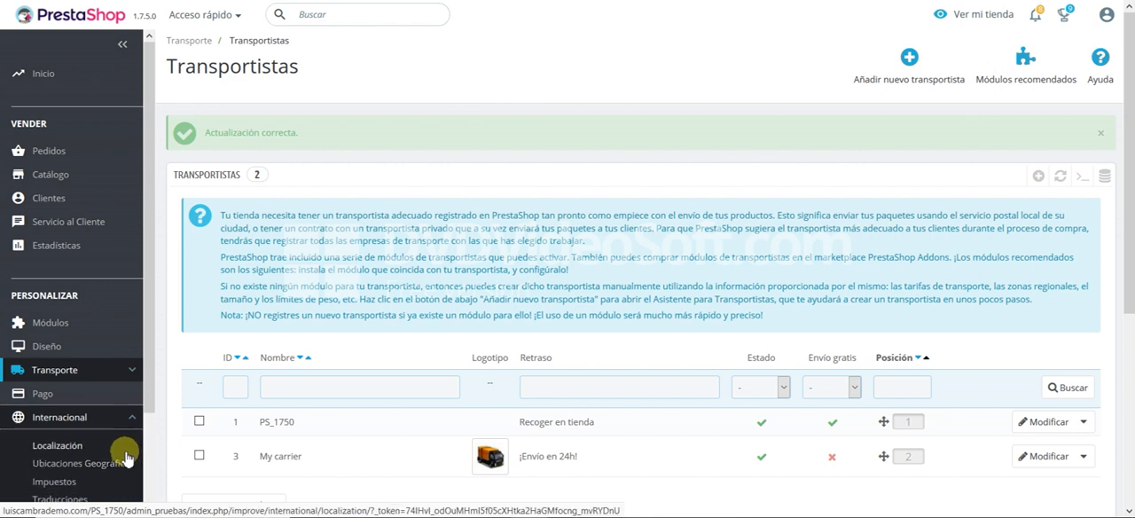
scroll(126, 456, down, 1)
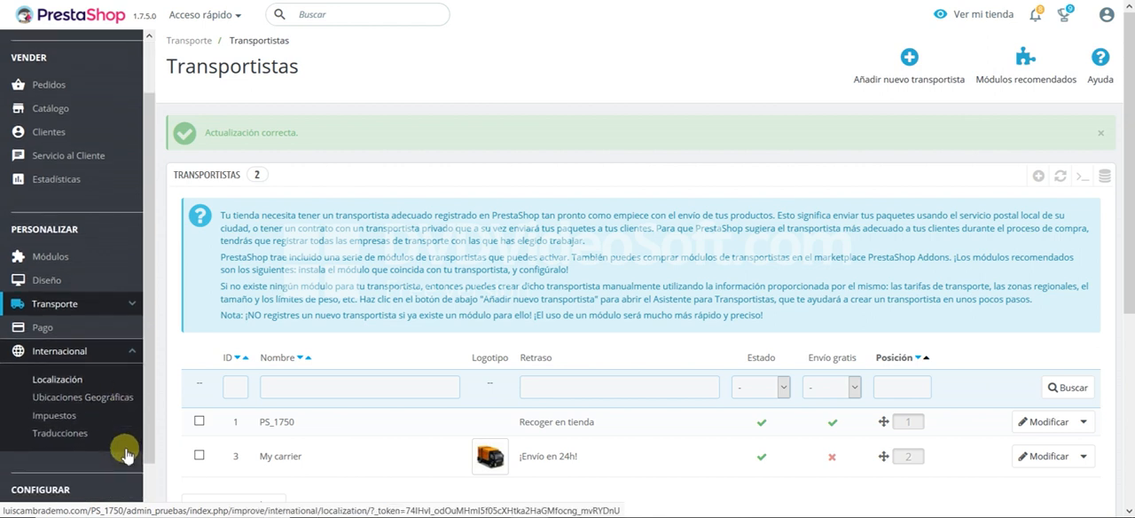
click(89, 394)
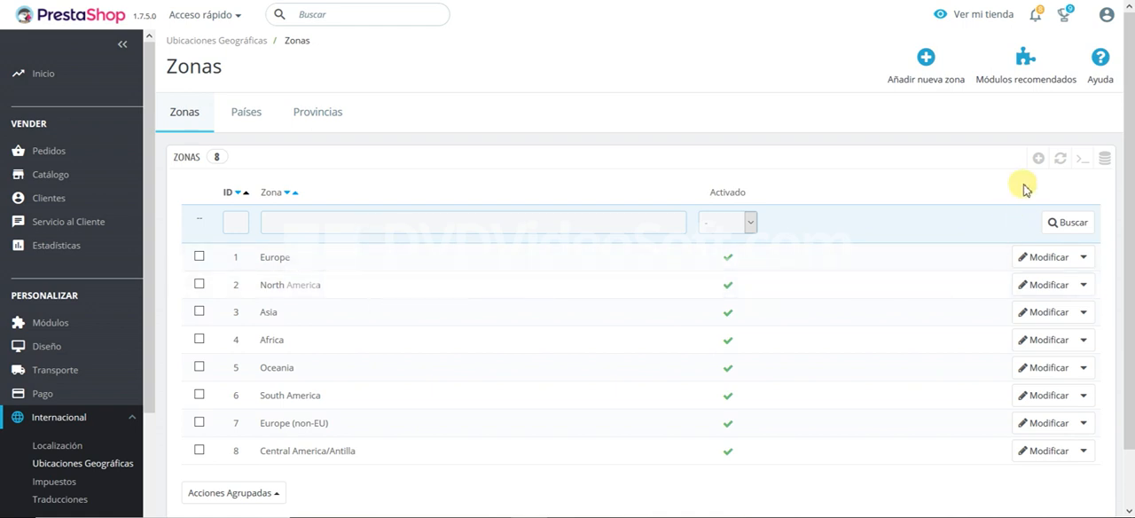
click(1036, 160)
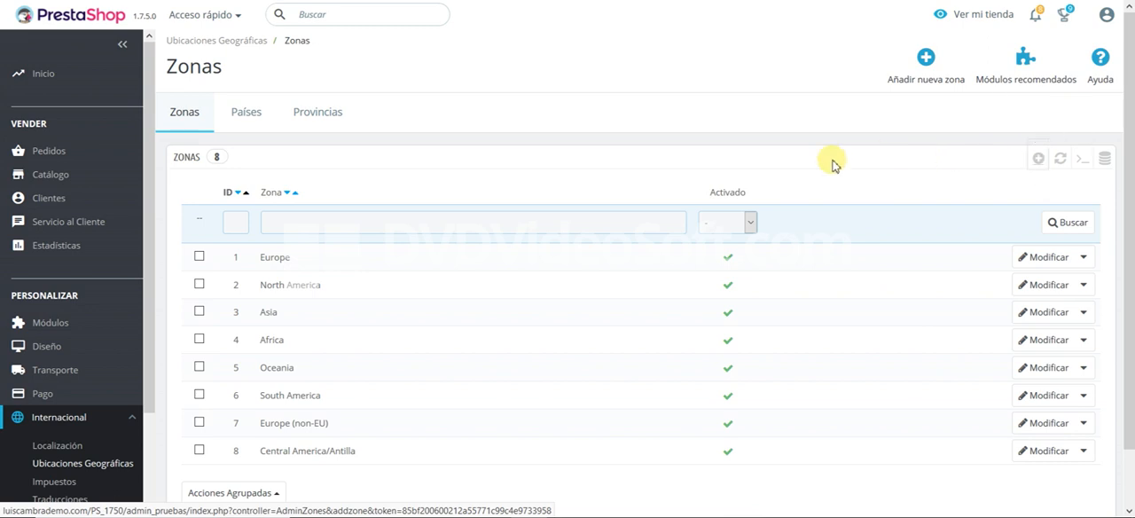
click(563, 195)
text(E)
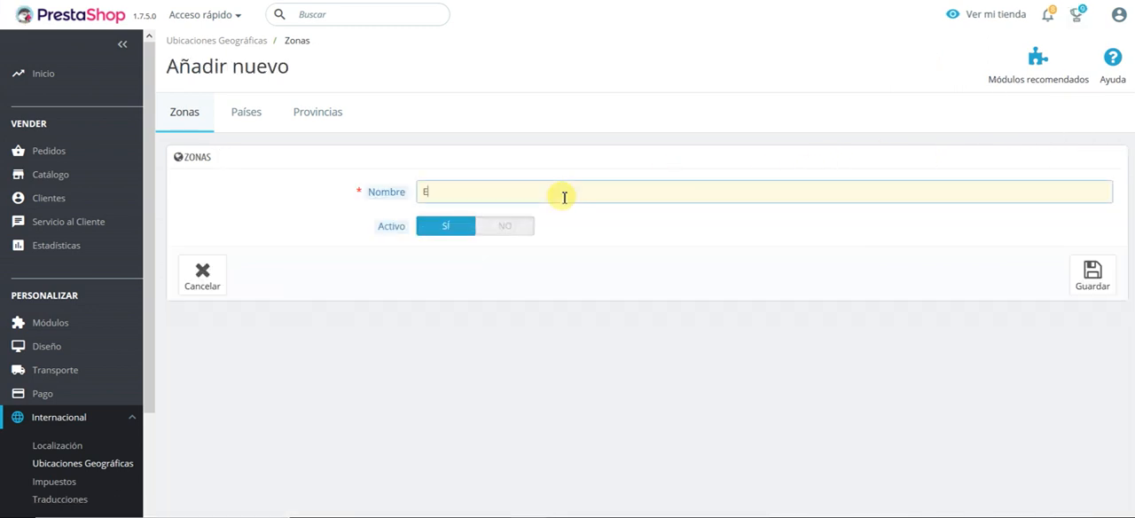
text(spaña Peninsular)
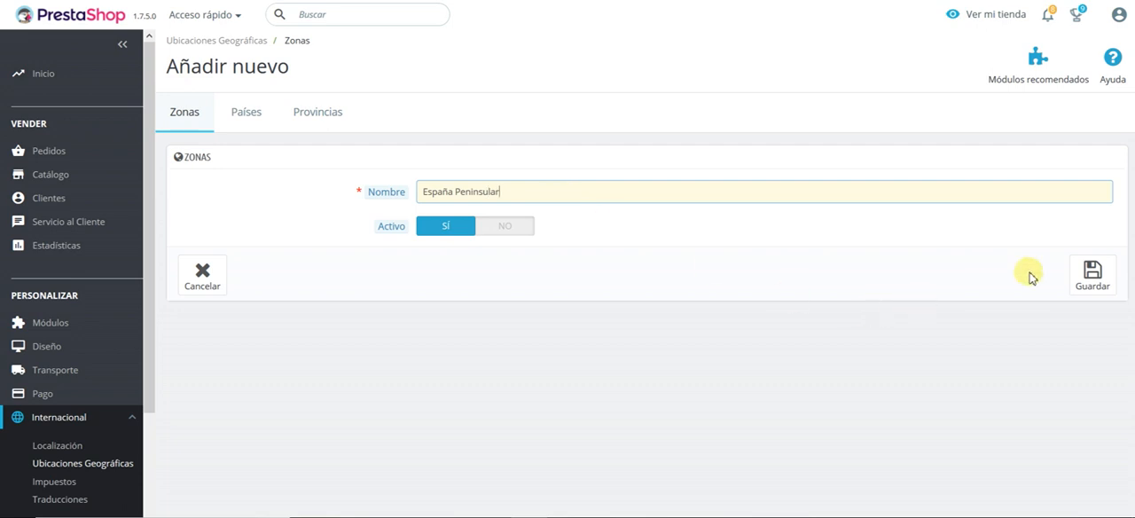
click(1091, 278)
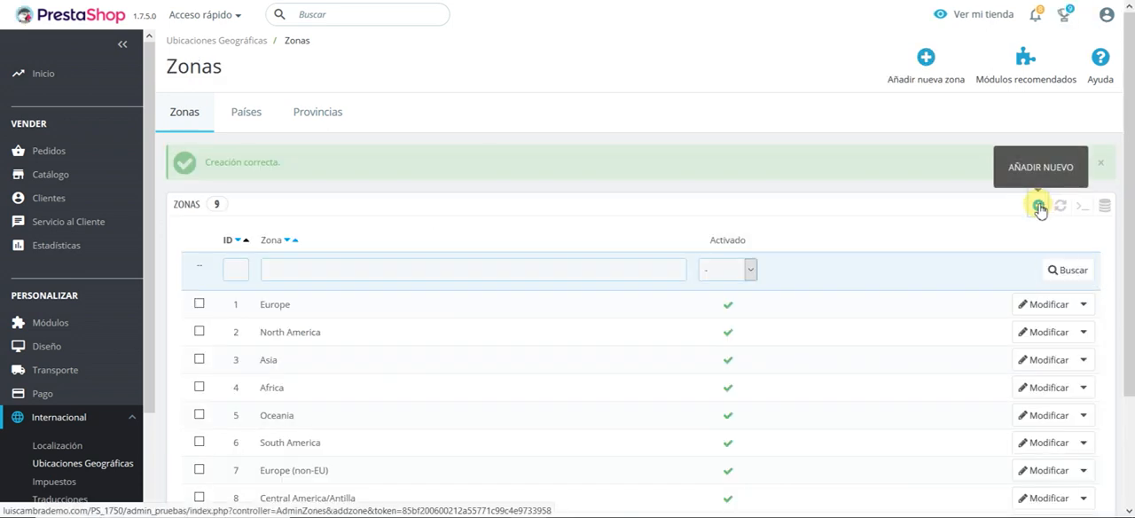
Step: Add another active zone named España Canarias, save it and check the zone list
click(1039, 209)
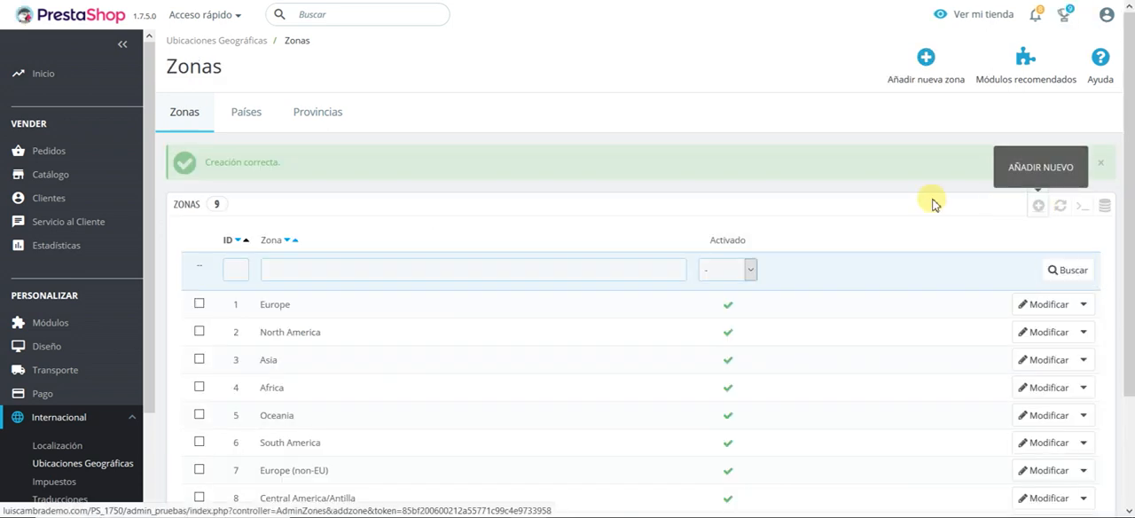
click(624, 195)
text(España Canarias)
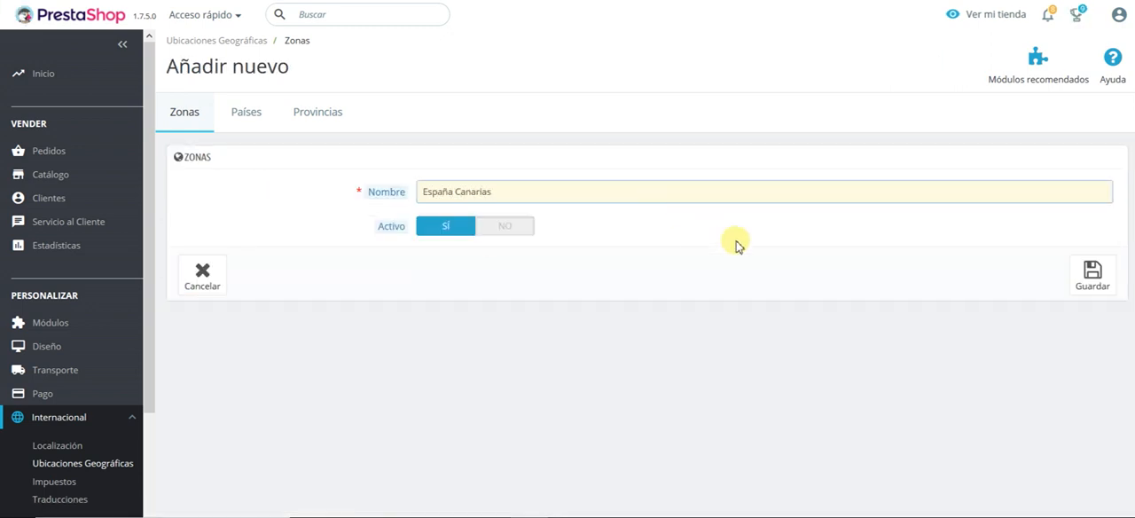
click(1090, 275)
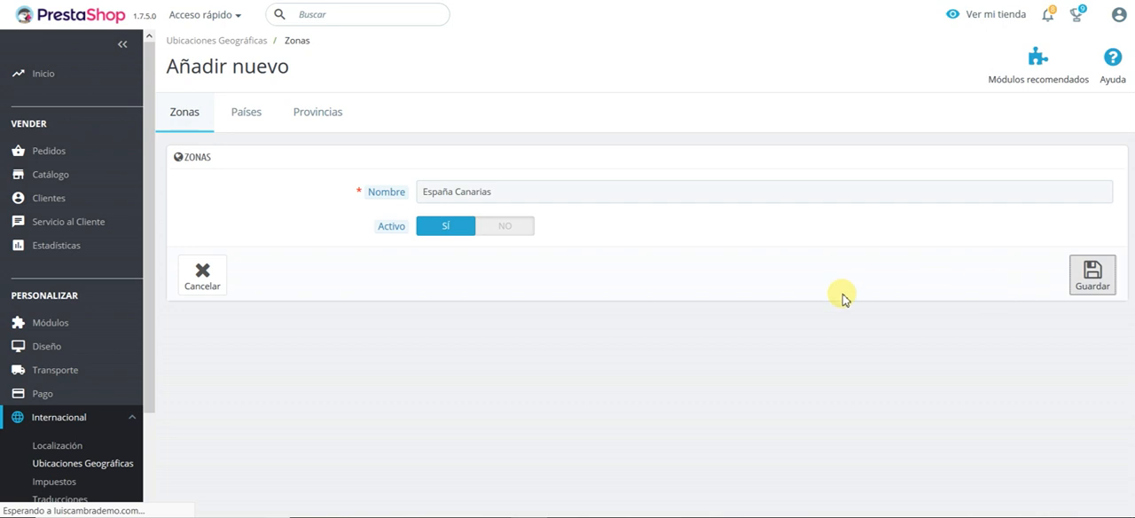
scroll(567, 401, down, 1)
scroll(567, 406, down, 1)
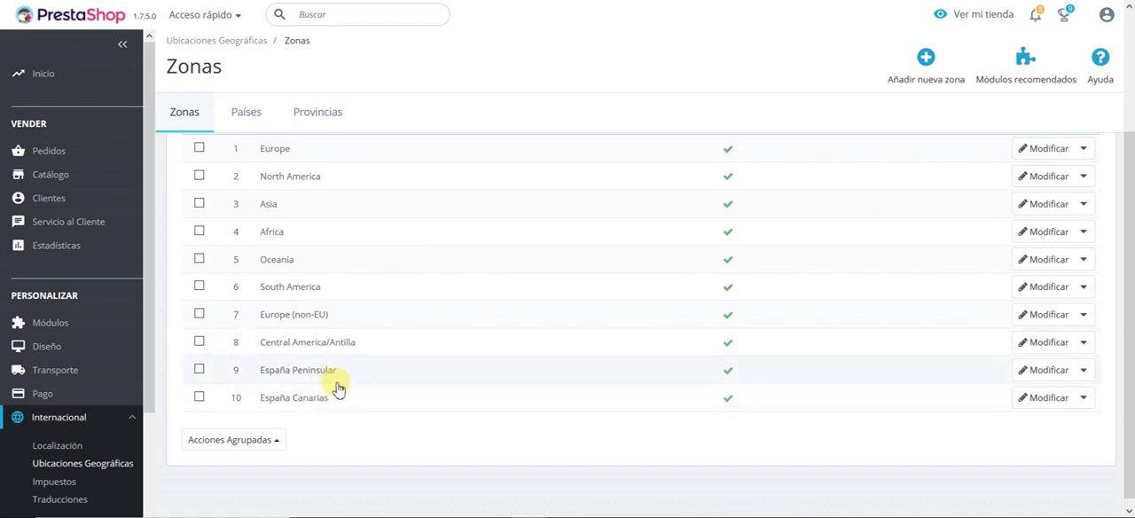
Step: Find the country España in the countries list, change its zone to España Peninsular and save
click(237, 116)
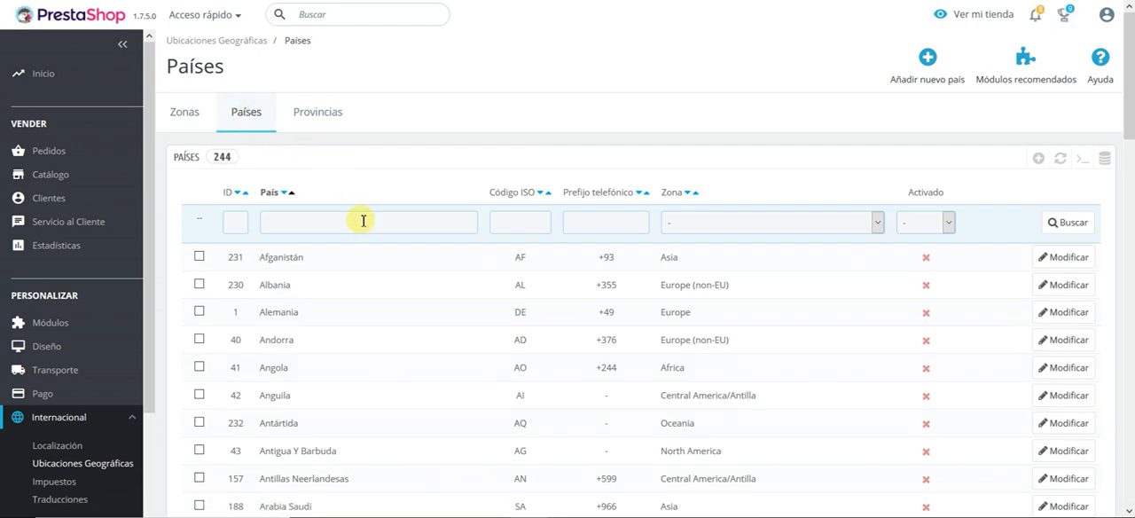
key(Return)
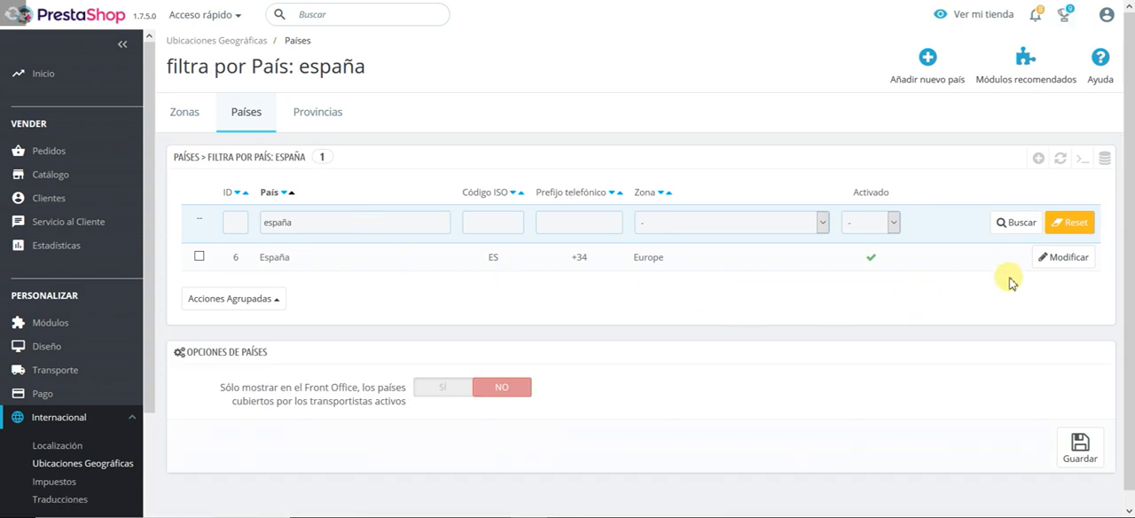
click(1074, 268)
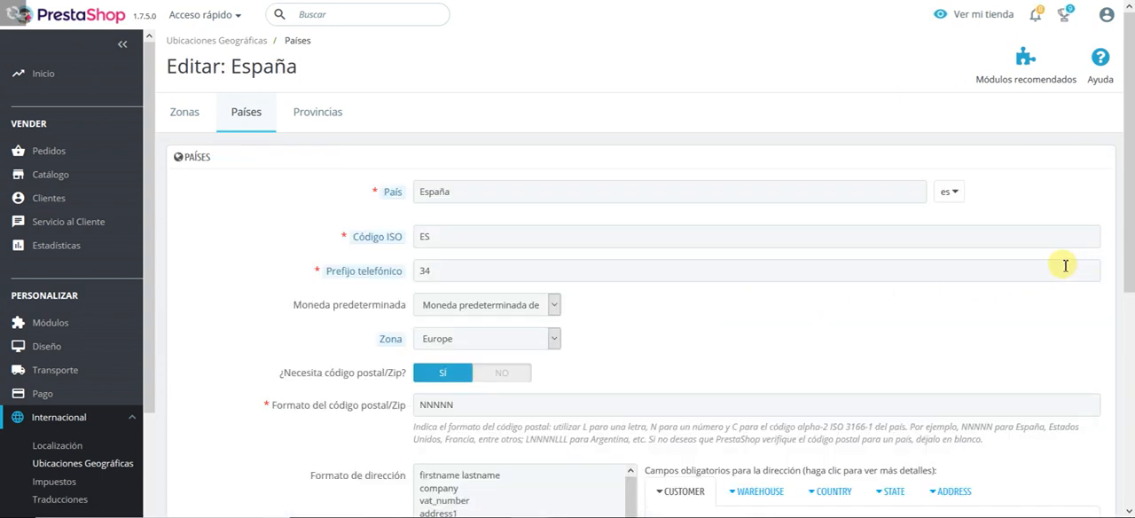
click(518, 342)
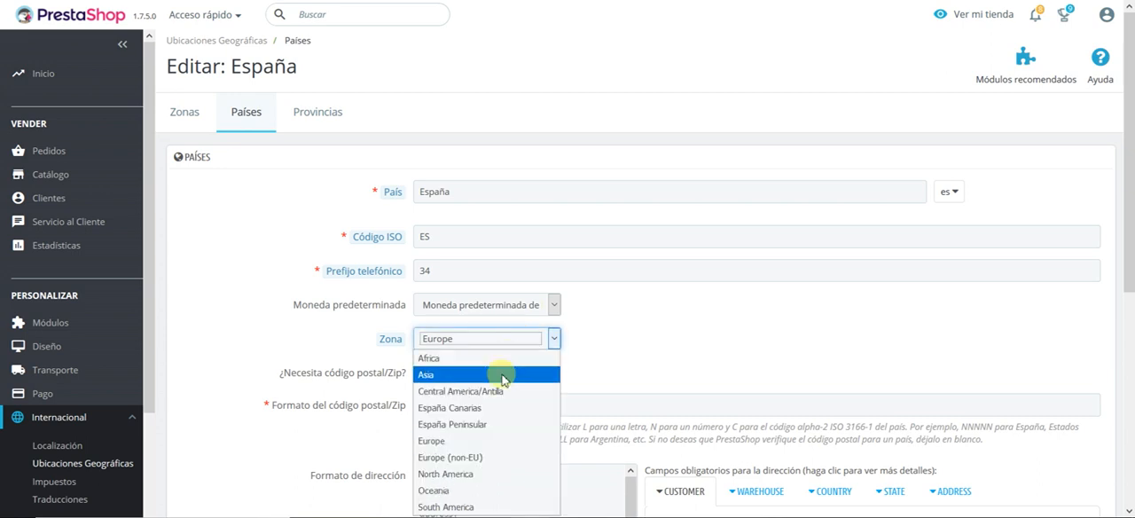
click(494, 424)
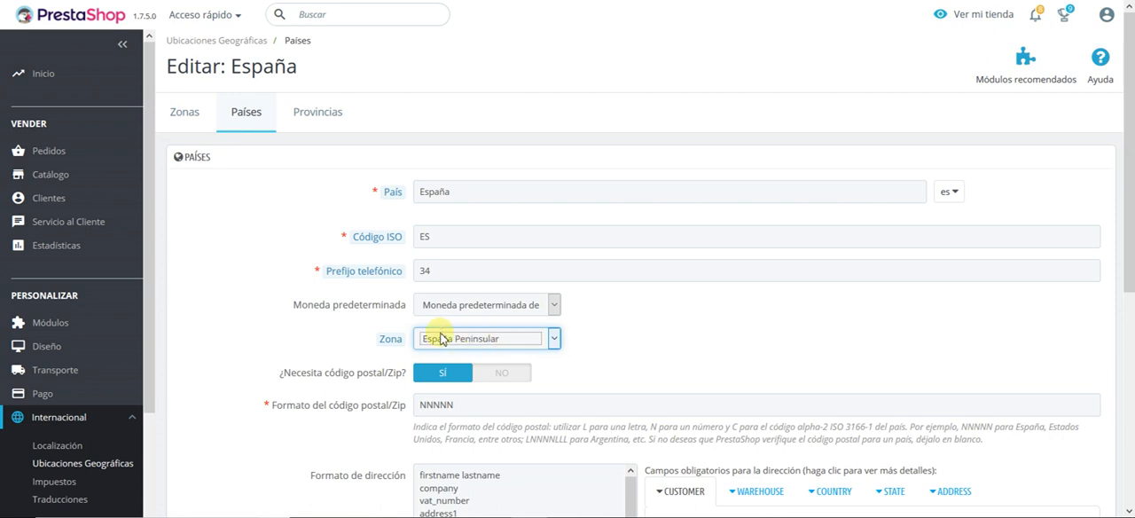
scroll(633, 348, down, 5)
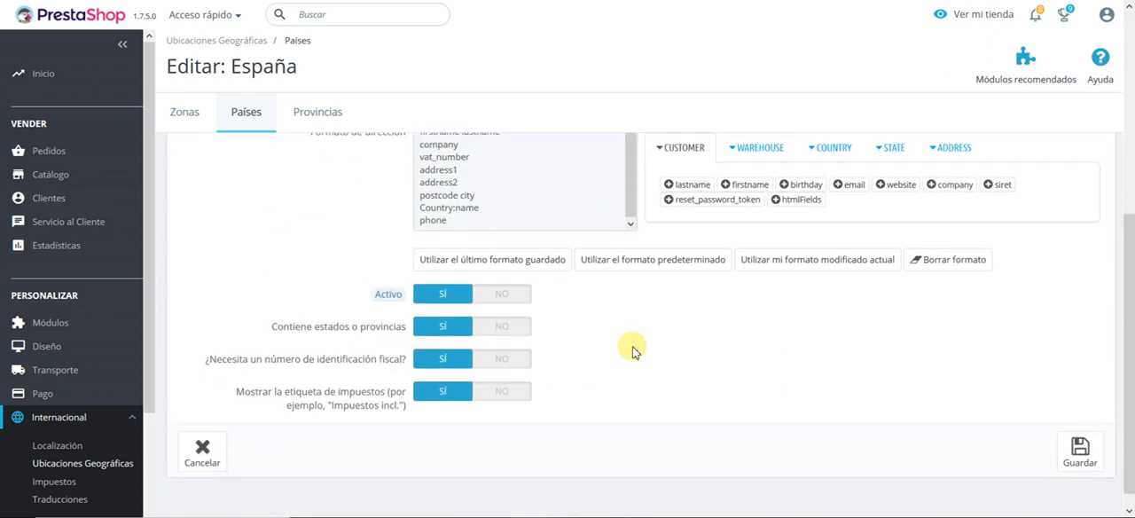
click(1079, 433)
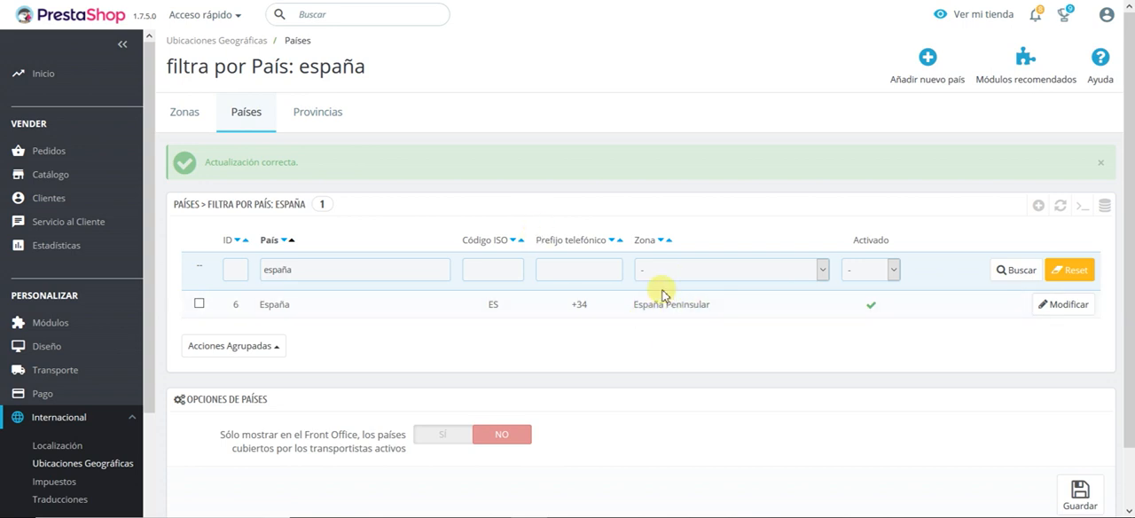
Step: Filter the provinces list by the country España
click(319, 114)
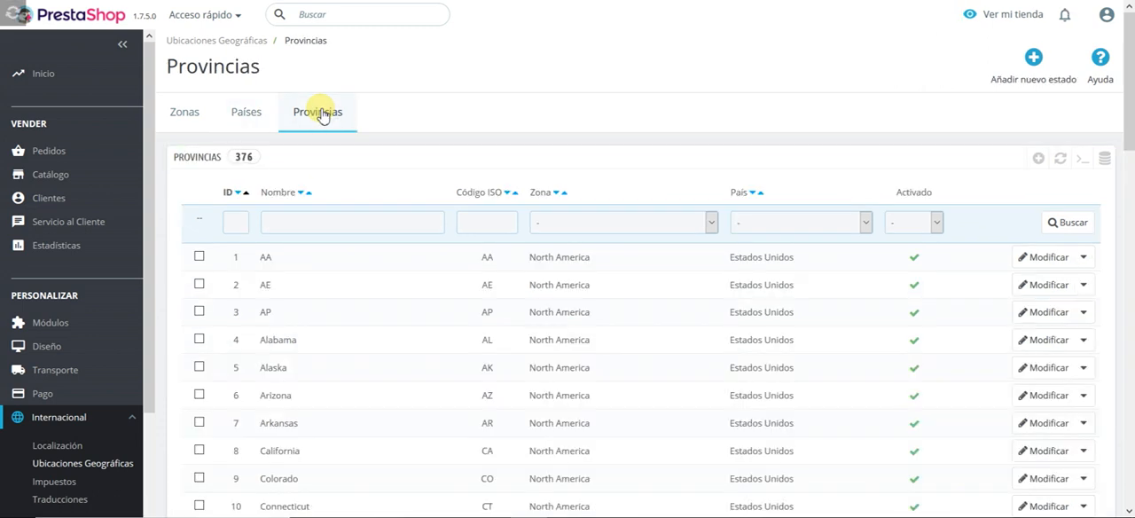
click(802, 223)
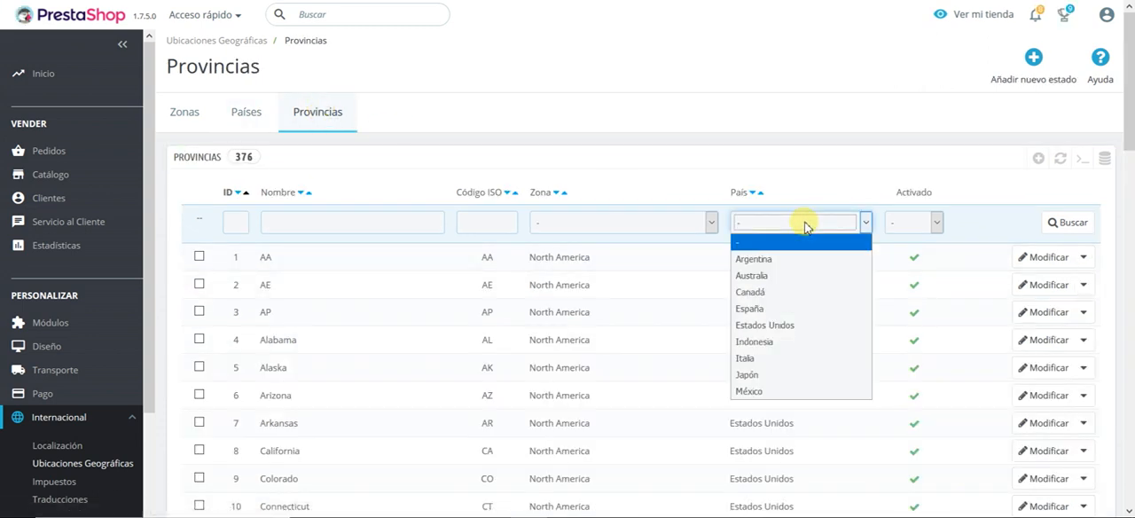
click(773, 308)
click(1055, 227)
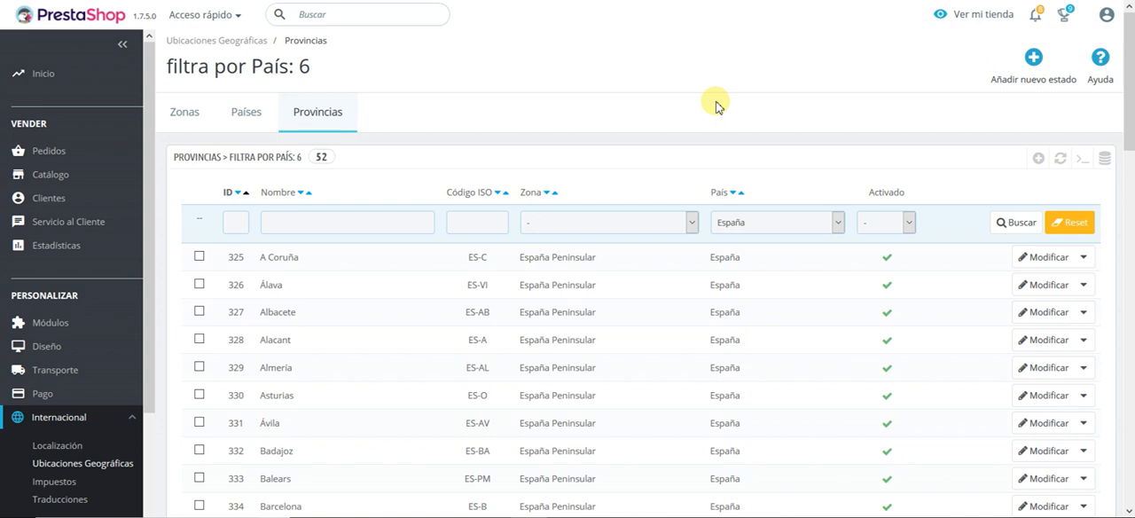
Step: Examine the zone assigned to each Spanish province and the grouped actions offered for the list
scroll(715, 105, down, 2)
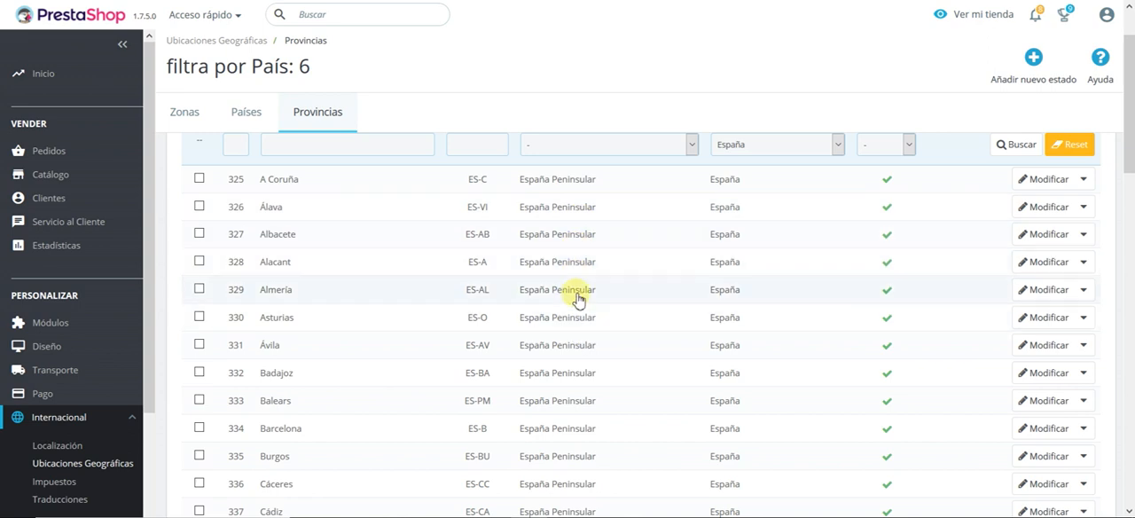
scroll(578, 294, down, 3)
scroll(537, 268, down, 2)
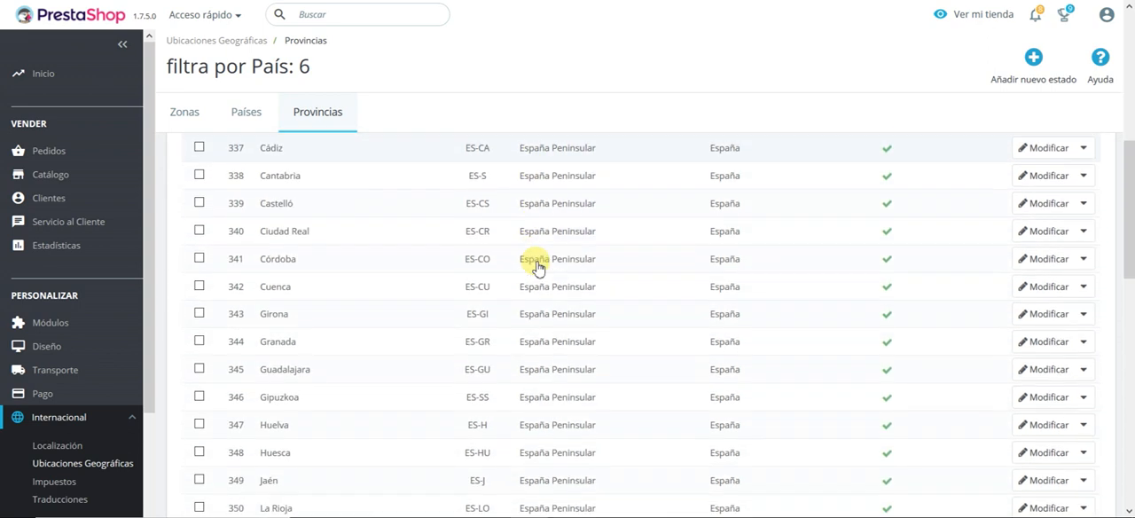
scroll(537, 267, up, 1)
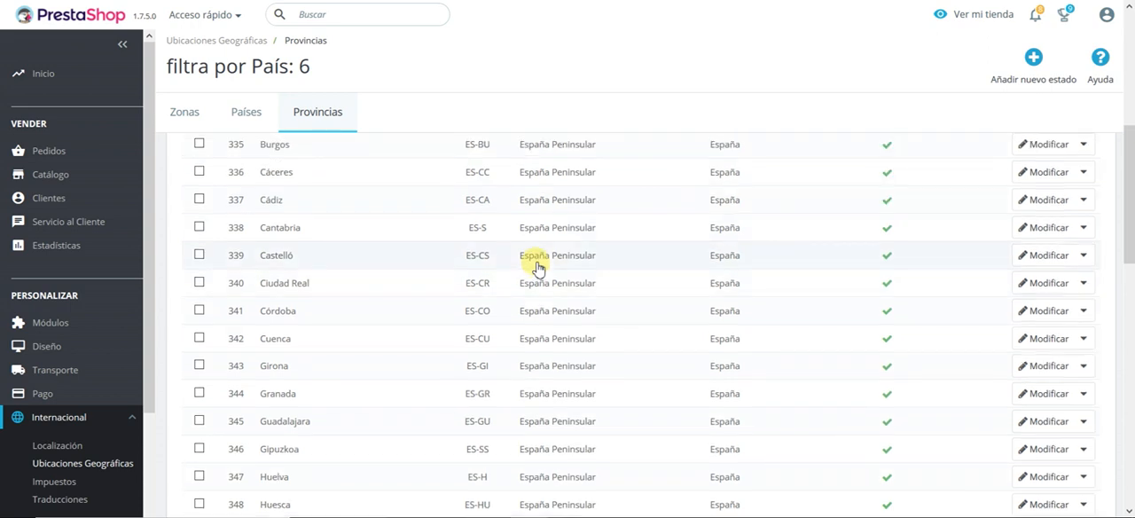
scroll(532, 266, down, 10)
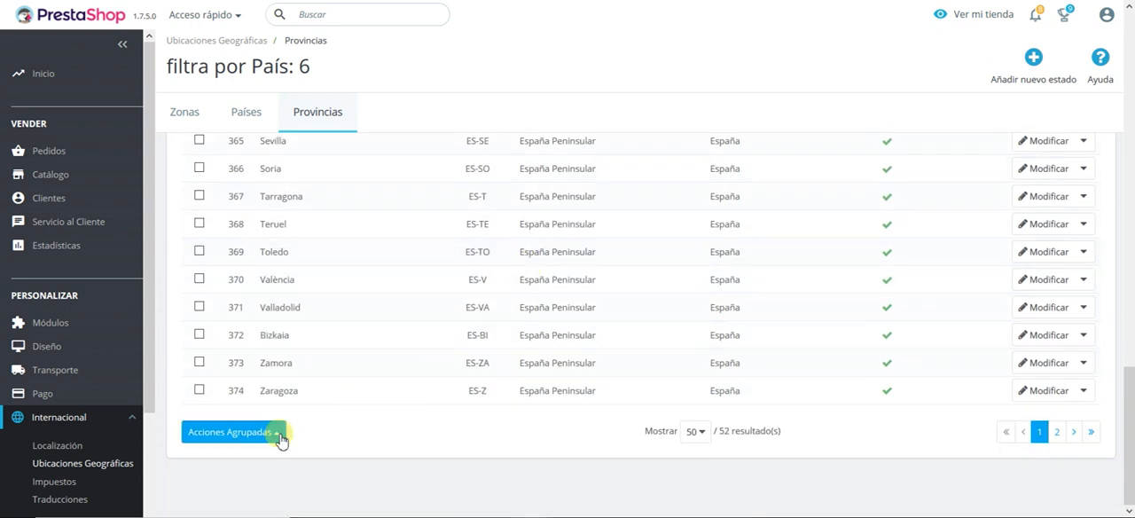
click(277, 434)
click(279, 439)
scroll(519, 393, up, 11)
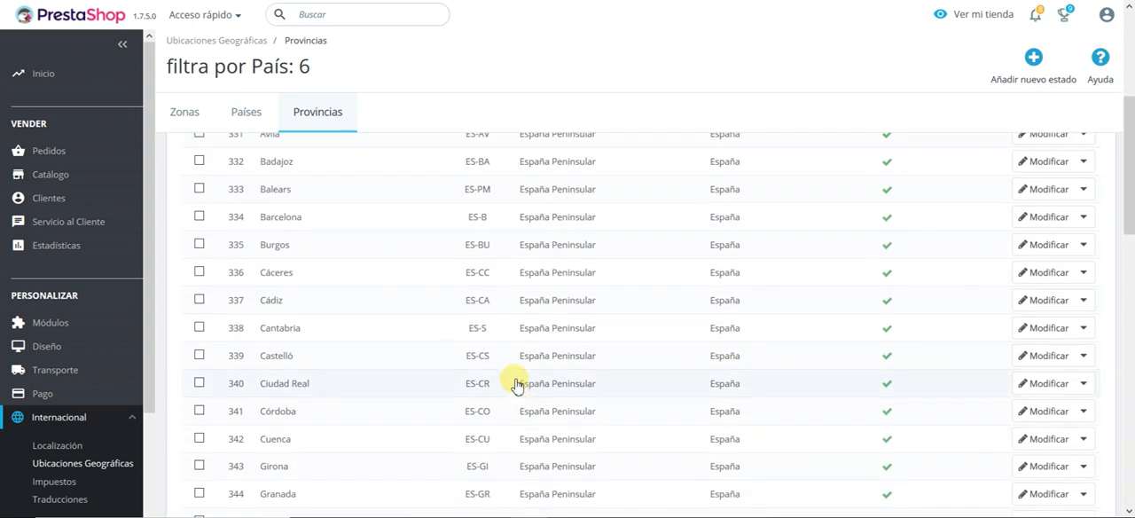
Step: Select Santa Cruz de Tenerife and try to assign the selection to a new zone with the grouped action
scroll(516, 344, down, 4)
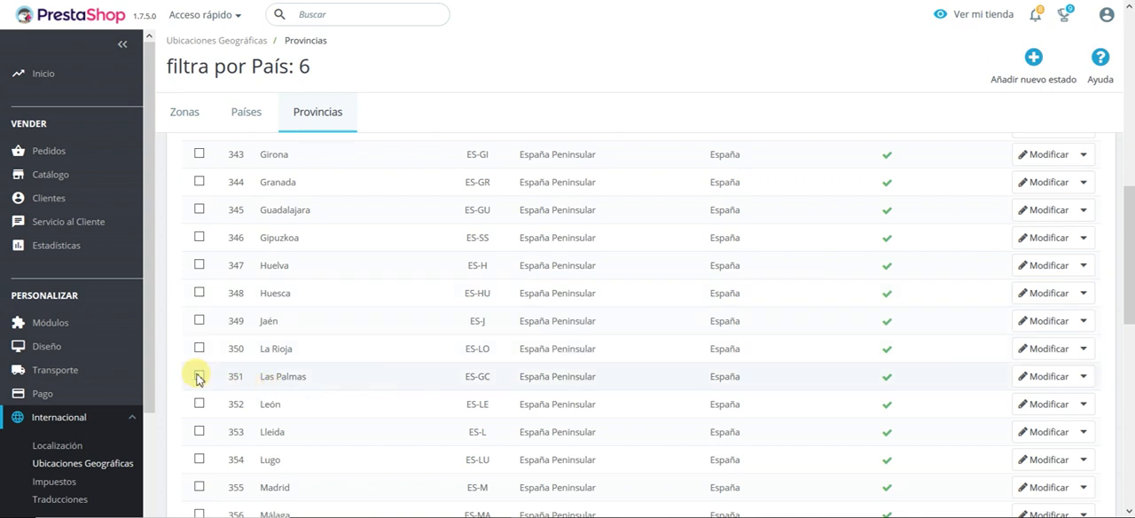
scroll(288, 368, down, 5)
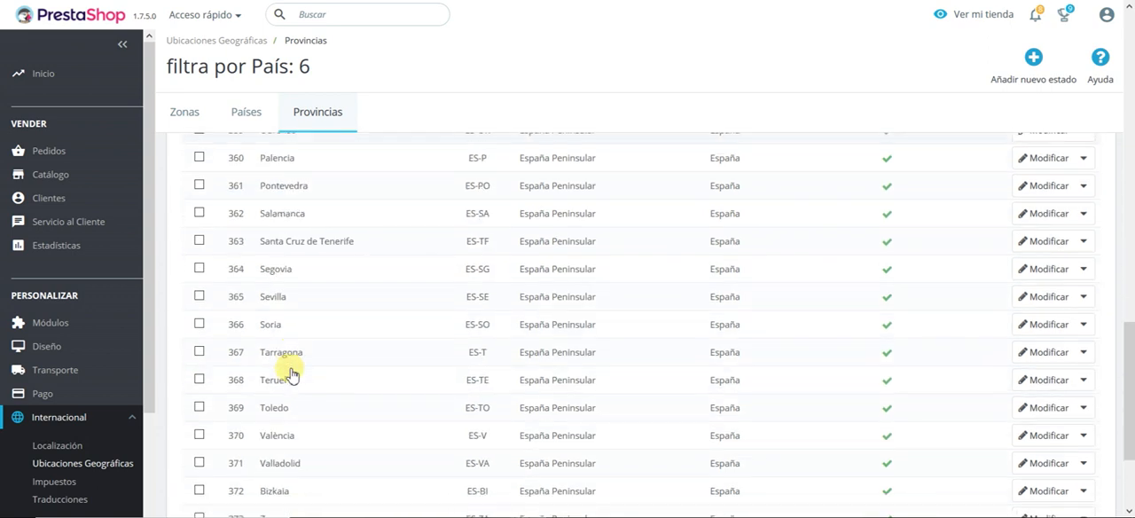
click(199, 241)
scroll(334, 278, up, 4)
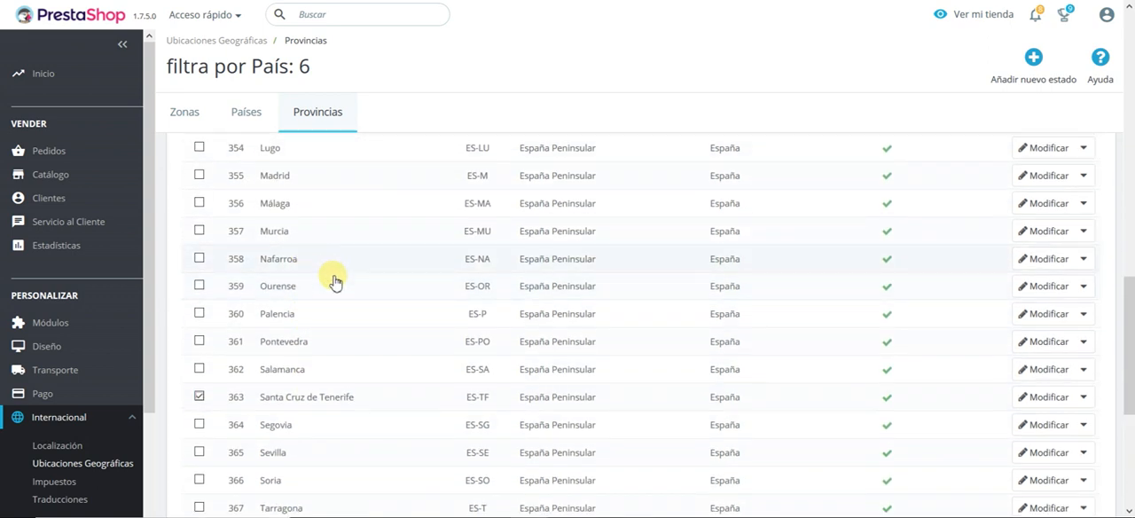
scroll(346, 279, down, 5)
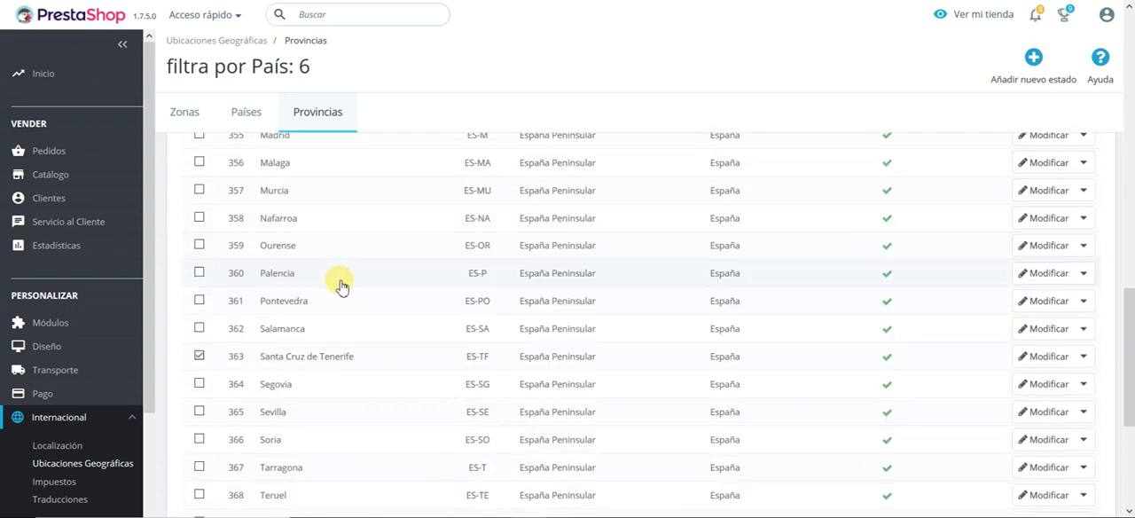
click(277, 432)
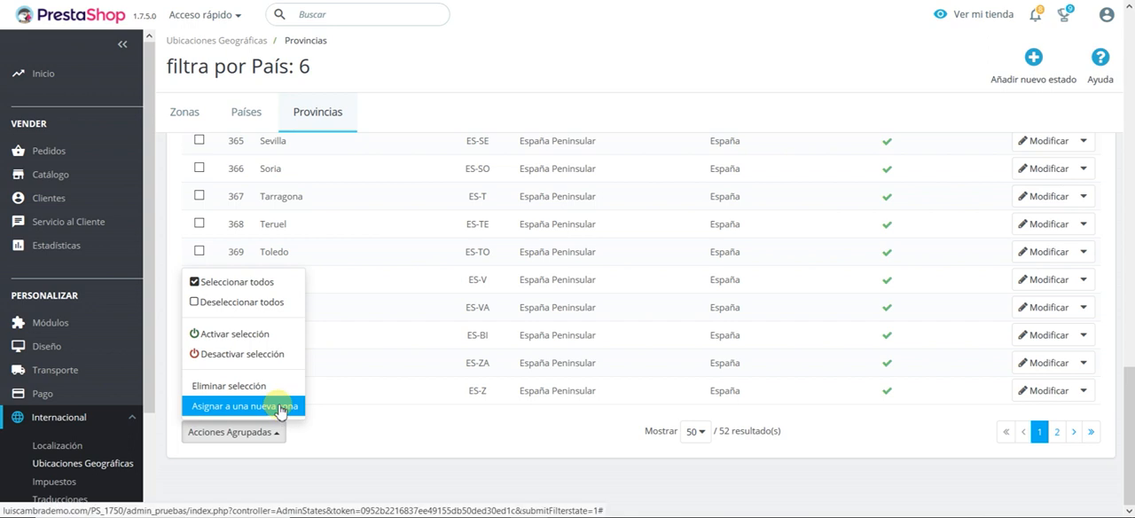
click(281, 407)
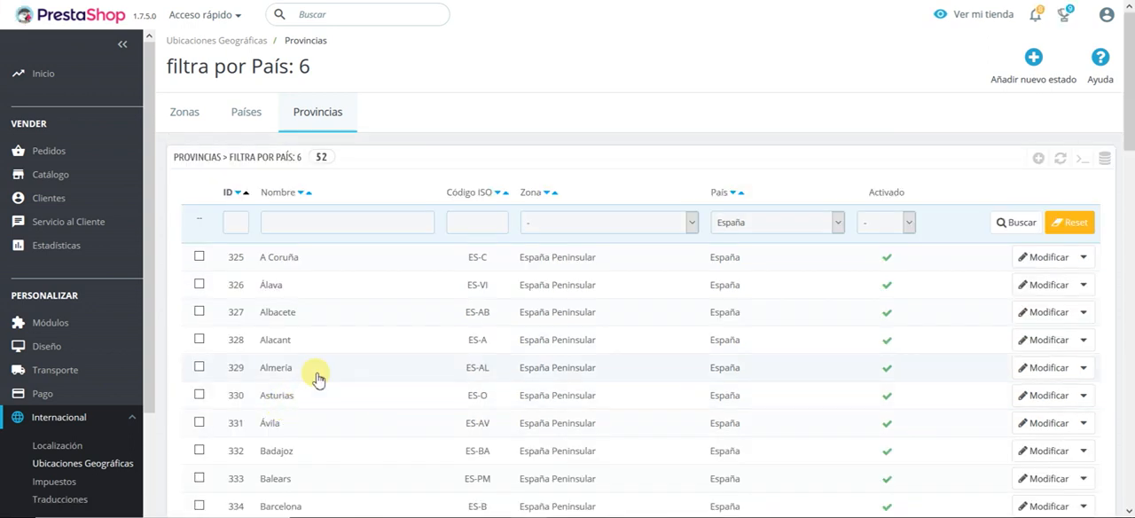
scroll(318, 378, down, 10)
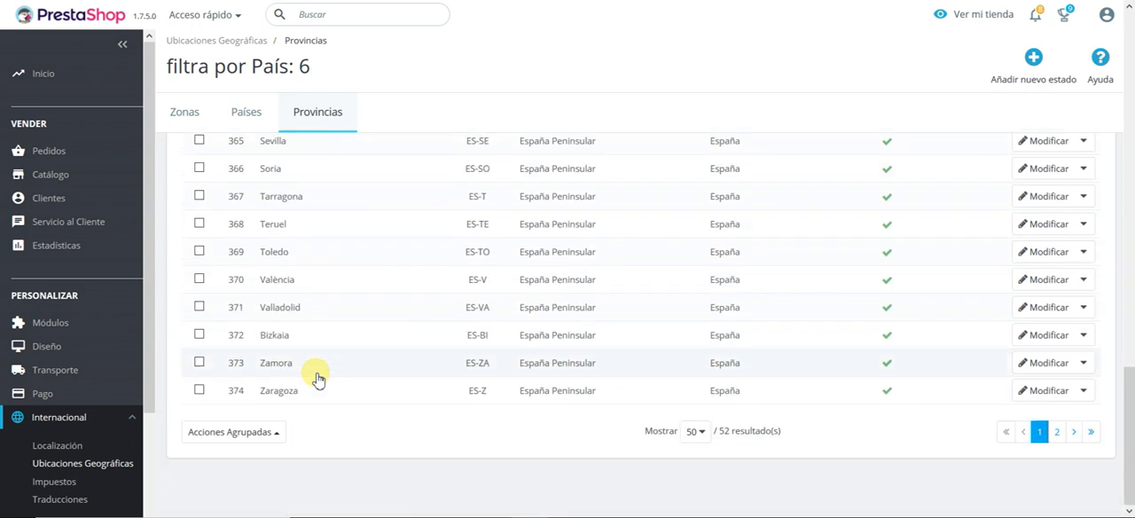
scroll(318, 378, up, 10)
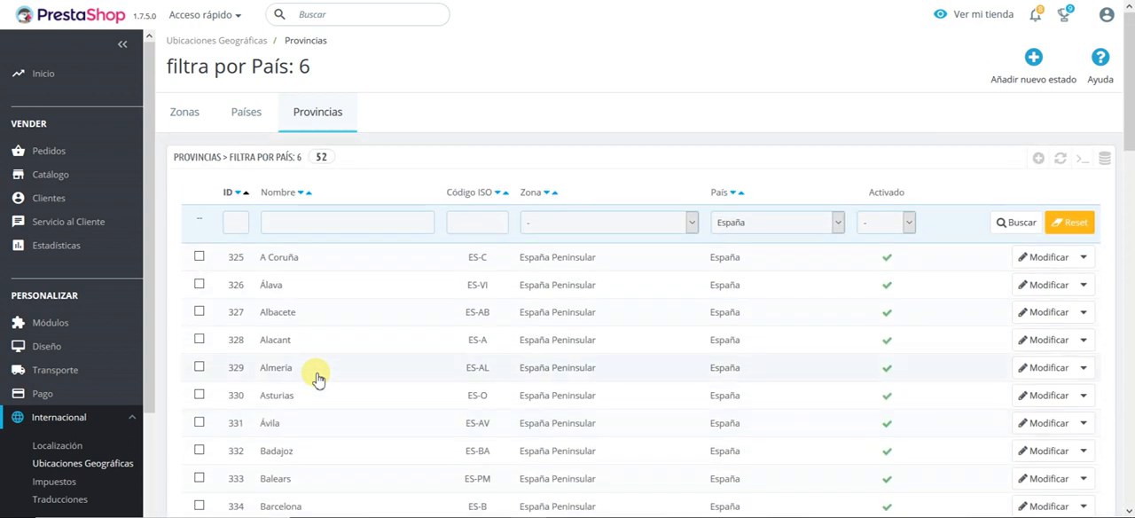
Step: Select Las Palmas in the provinces list and try to assign it to a new zone with the grouped action
scroll(318, 378, down, 10)
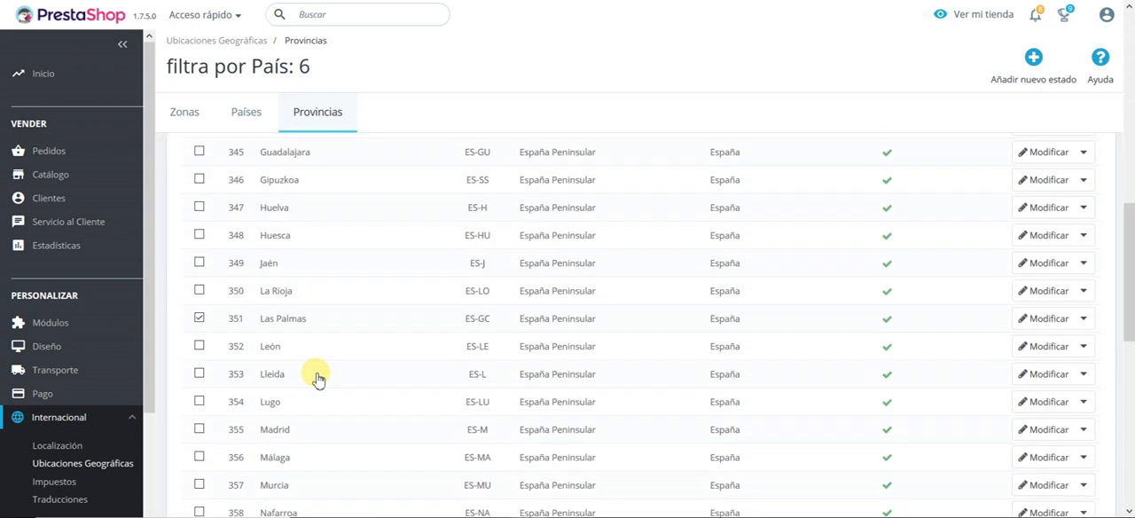
click(269, 443)
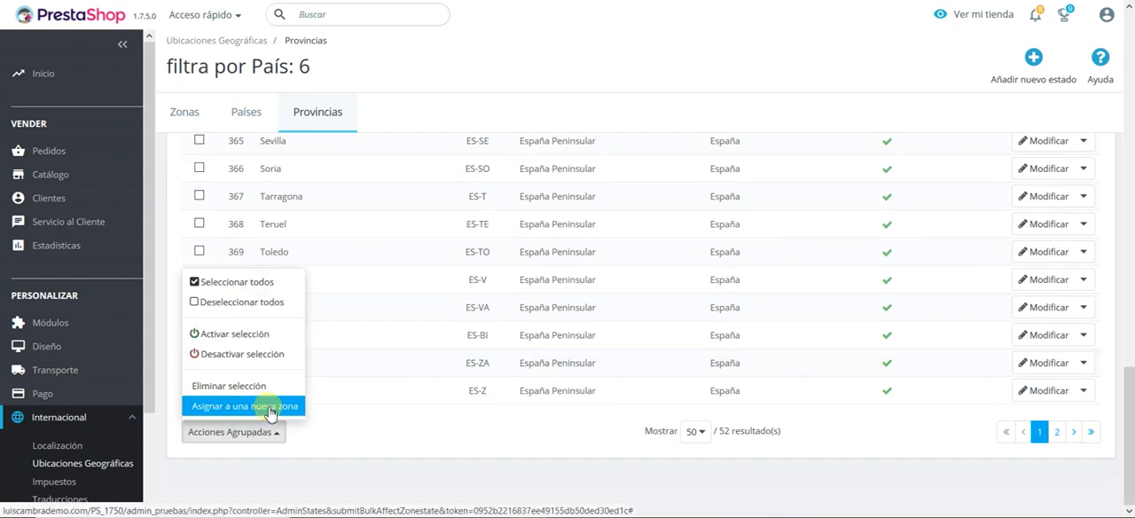
click(266, 412)
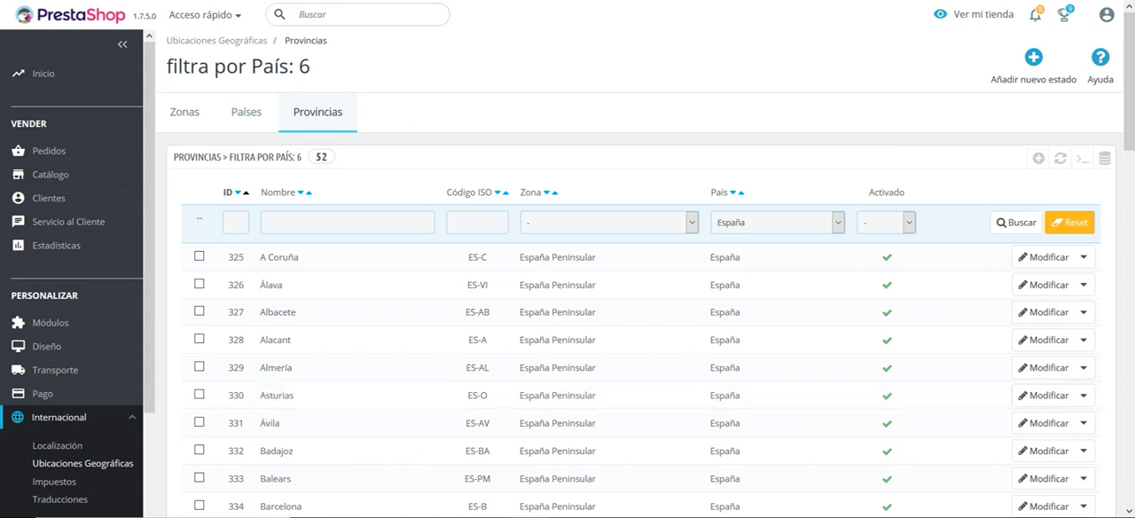
Step: Reopen the provinces list, change the zone of Las Palmas to España Canarias and save
click(83, 462)
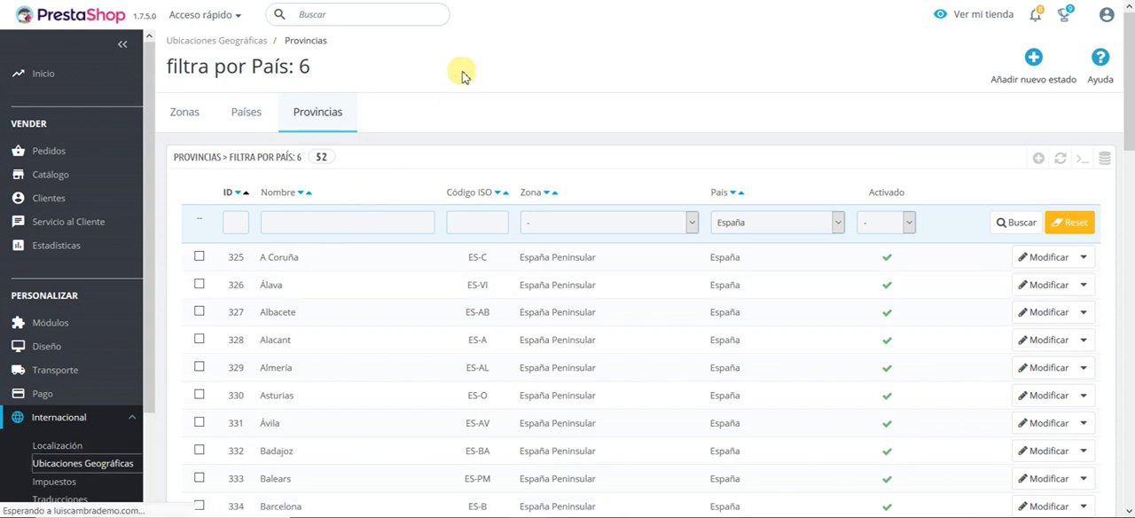
click(348, 115)
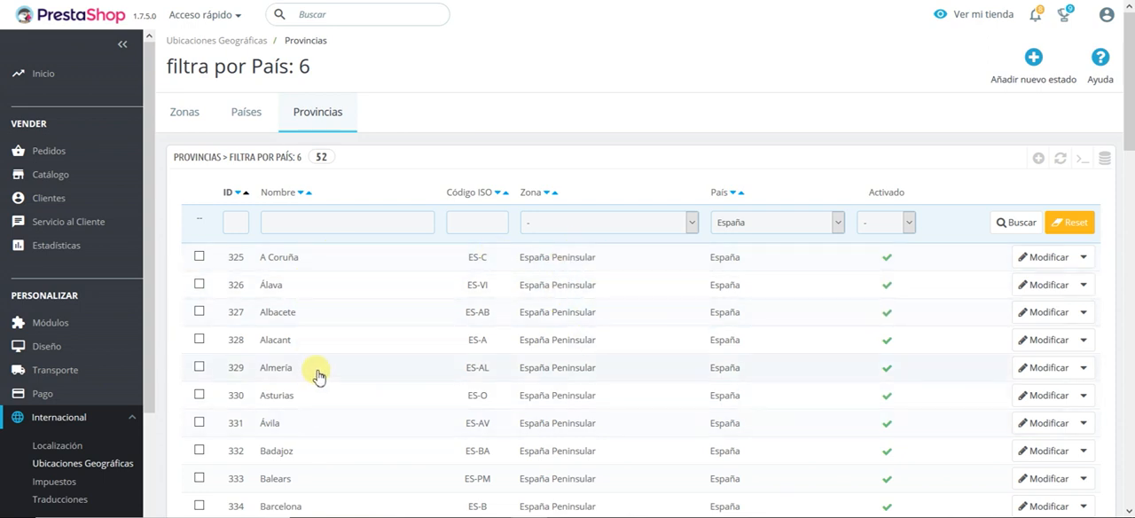
scroll(373, 279, down, 2)
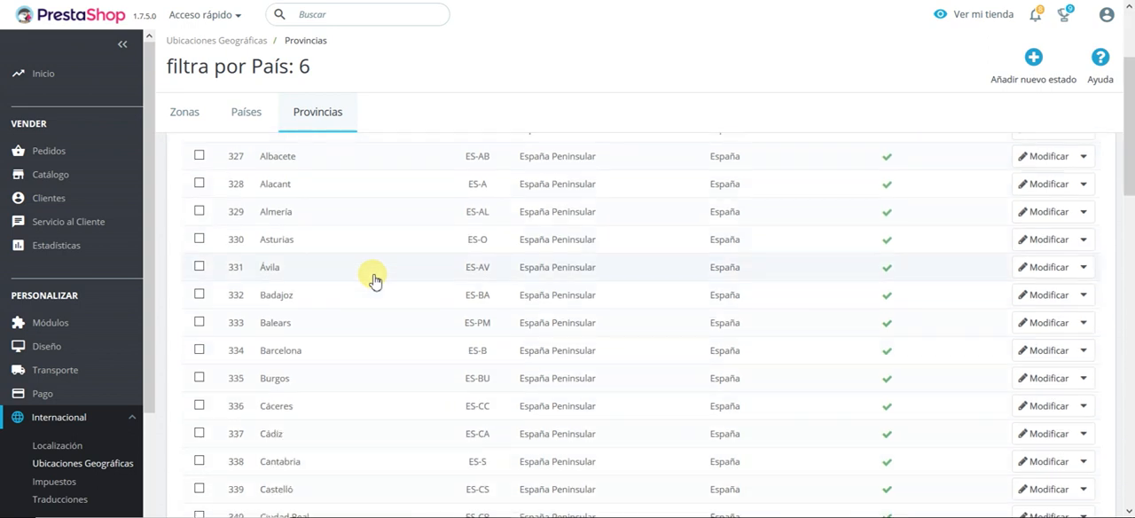
scroll(374, 279, down, 3)
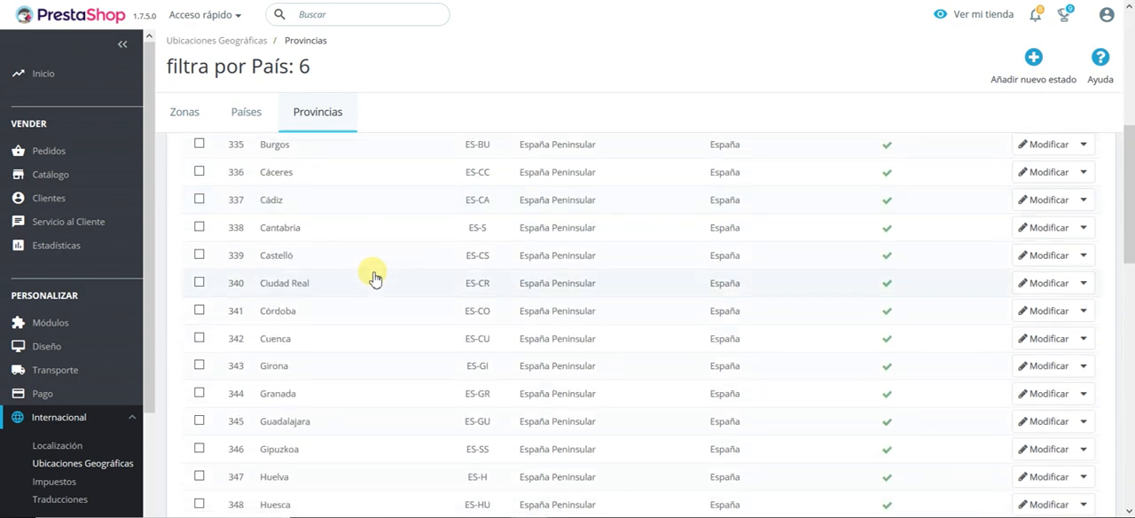
scroll(374, 276, down, 2)
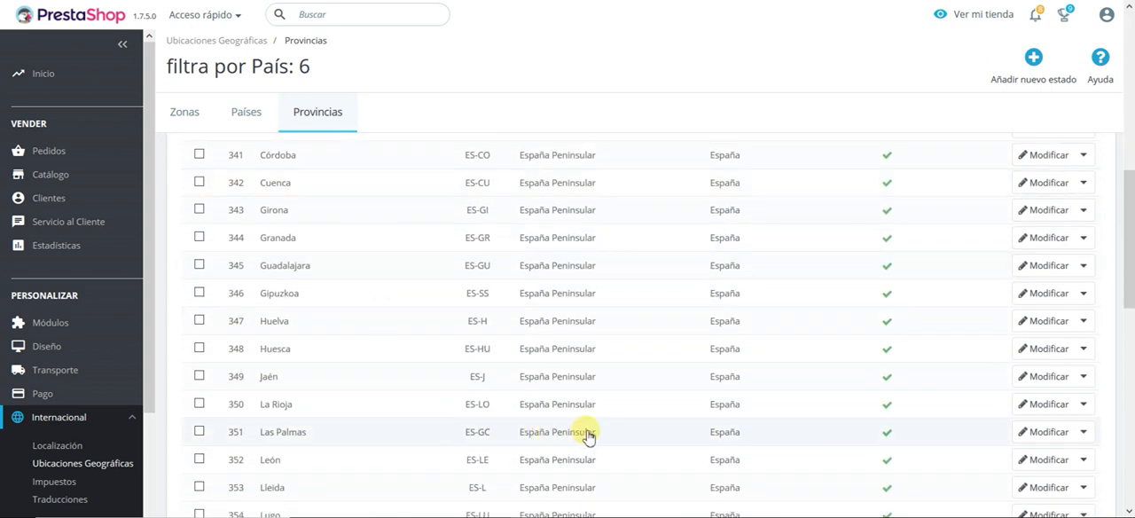
click(1028, 434)
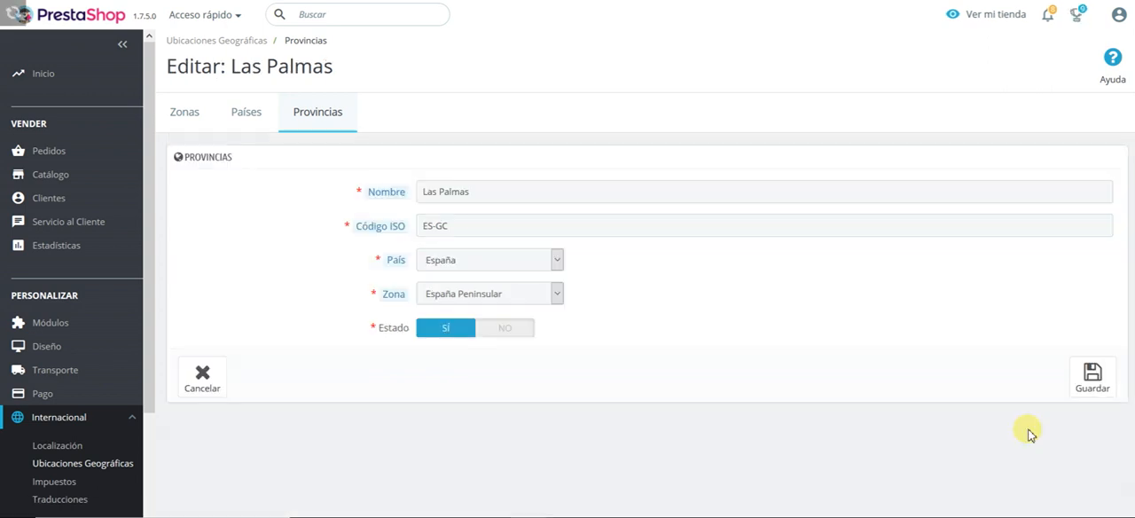
click(549, 297)
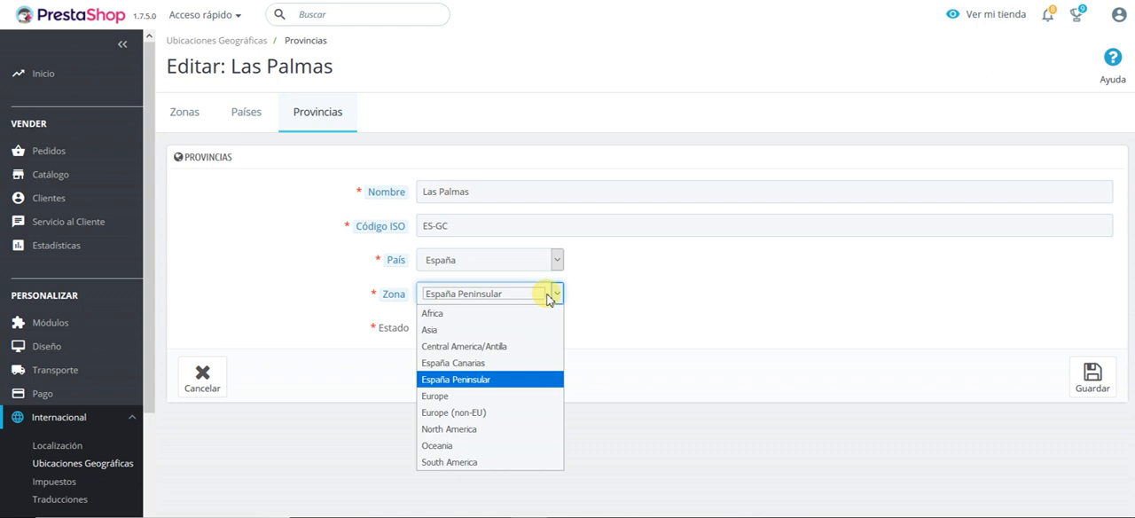
click(499, 363)
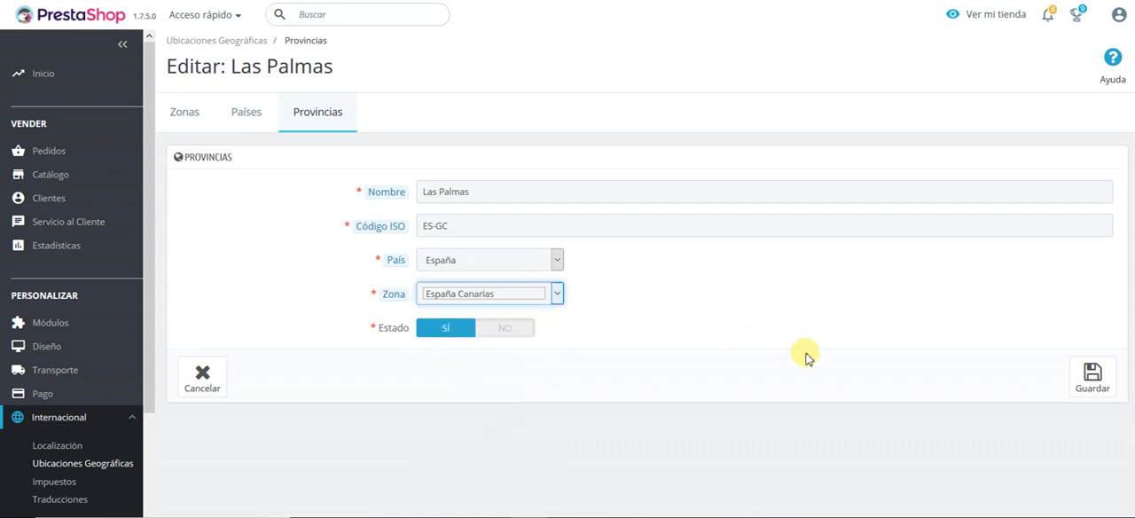
click(1104, 395)
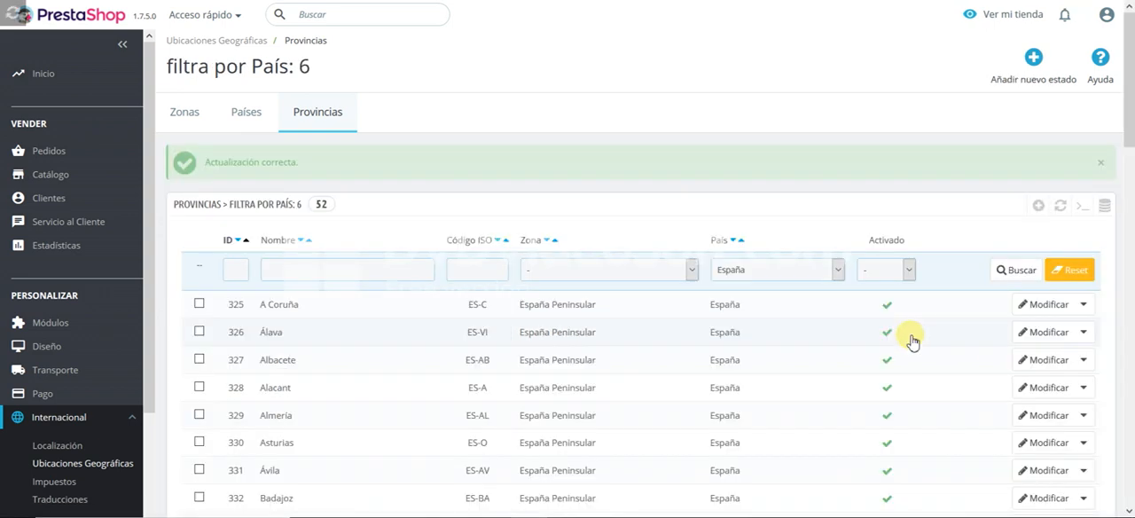
Step: Change the zone of the province Santa Cruz de Tenerife to España Canarias and save
scroll(532, 306, down, 8)
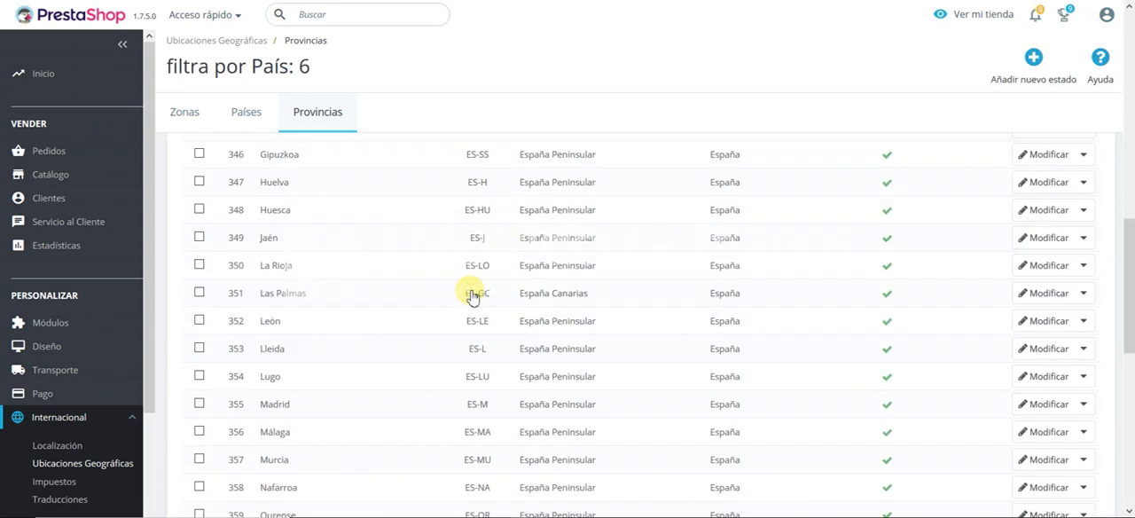
scroll(471, 293, down, 3)
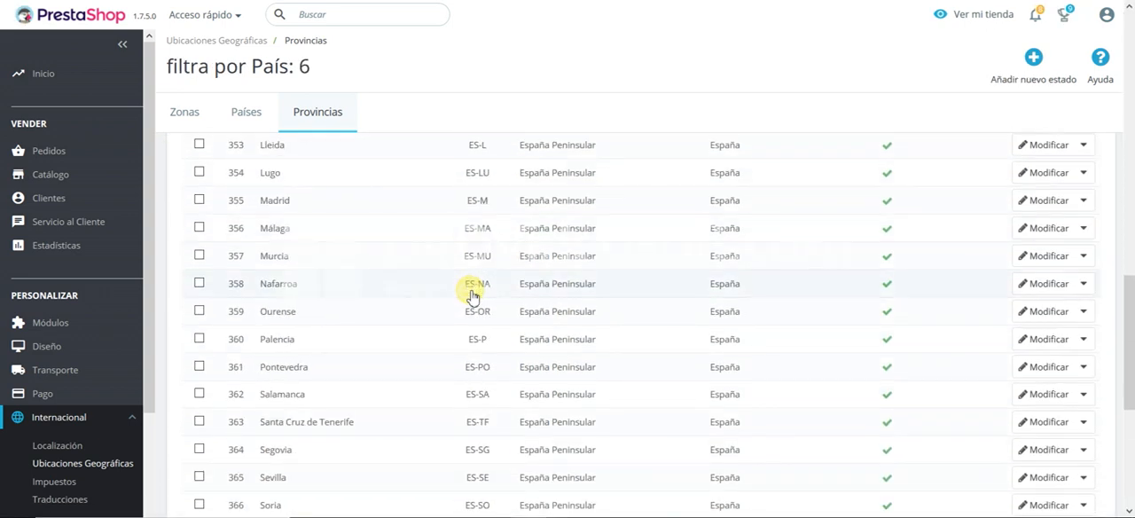
click(1041, 423)
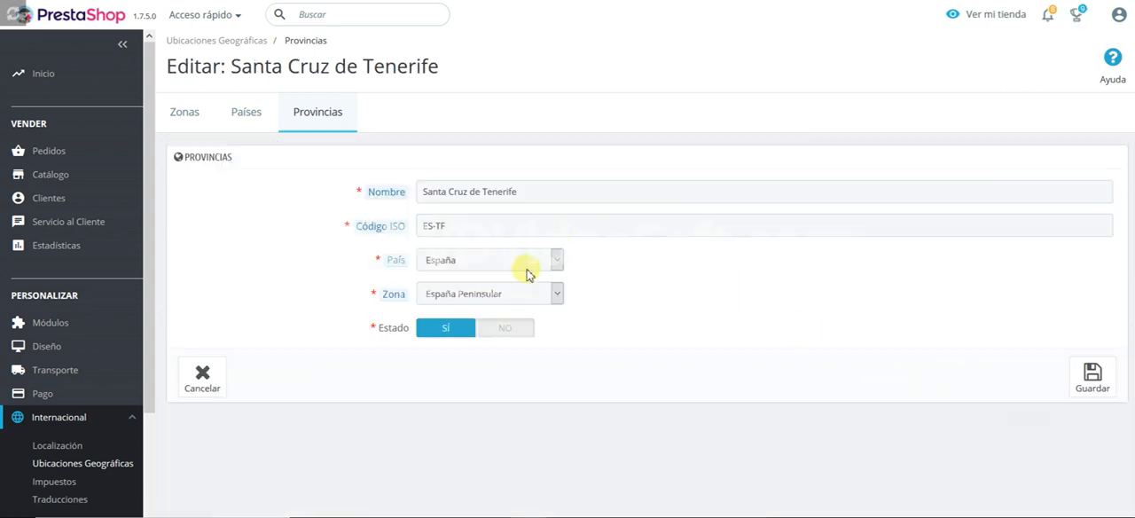
click(531, 294)
click(505, 360)
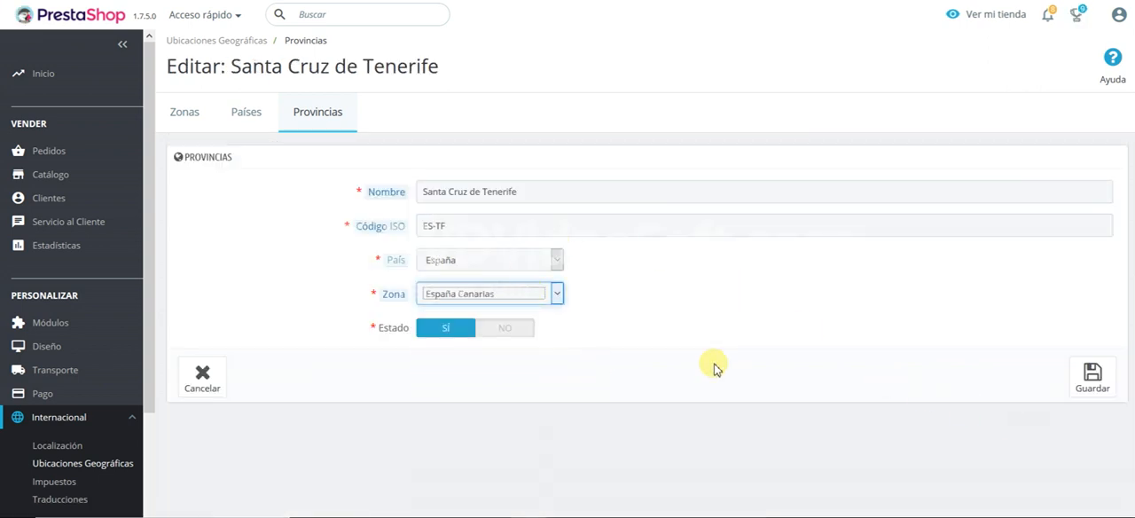
click(1096, 381)
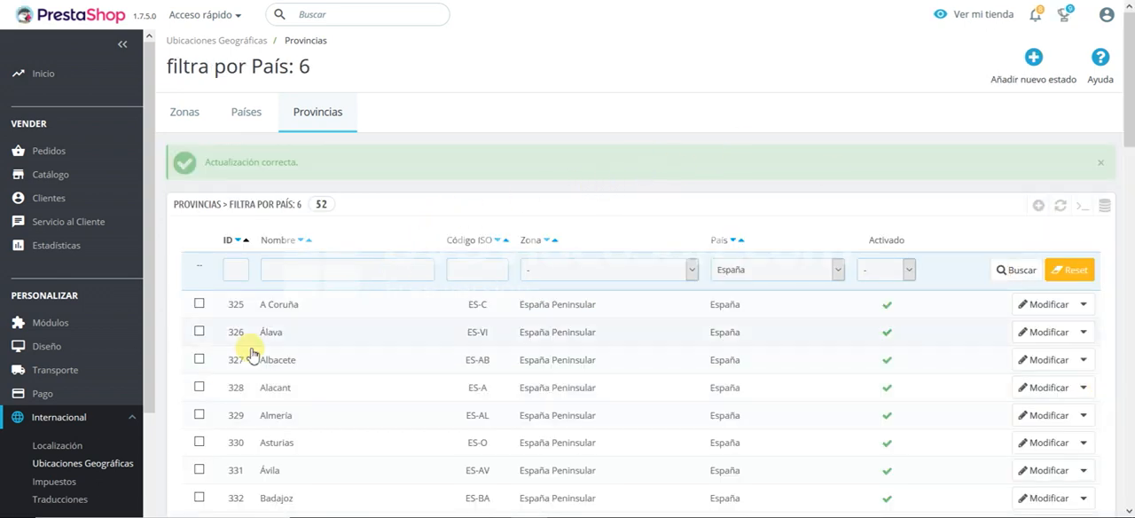
Step: Open My carrier for editing and examine the zones and weight ranges in its destination and shipping costs settings
mouse_move(128, 381)
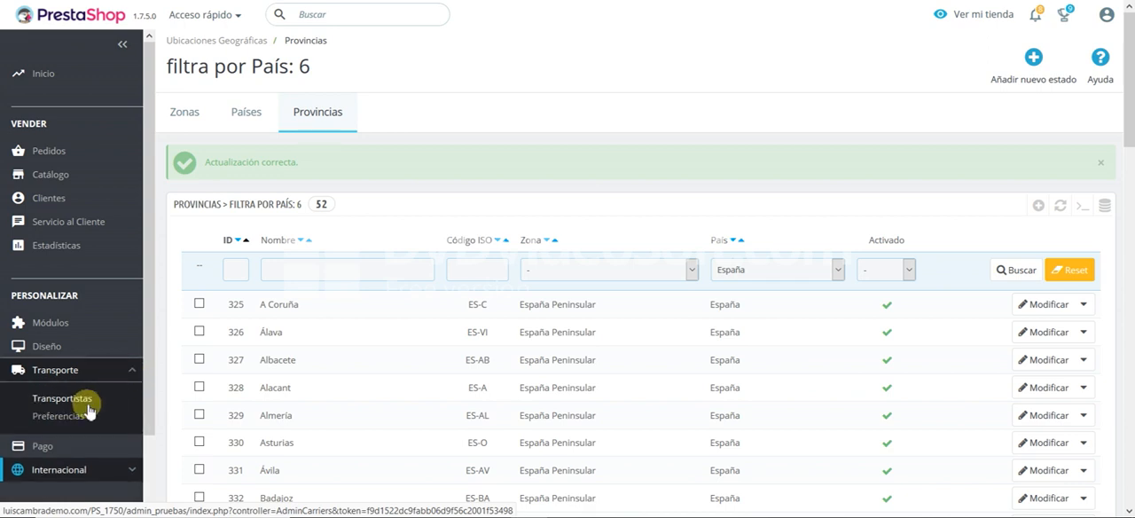
click(85, 399)
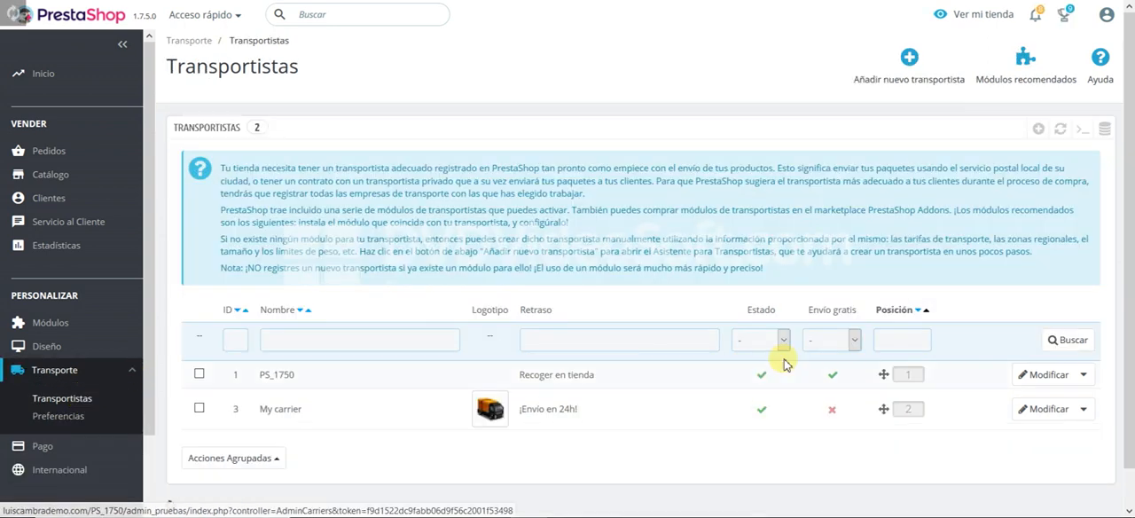
click(1041, 408)
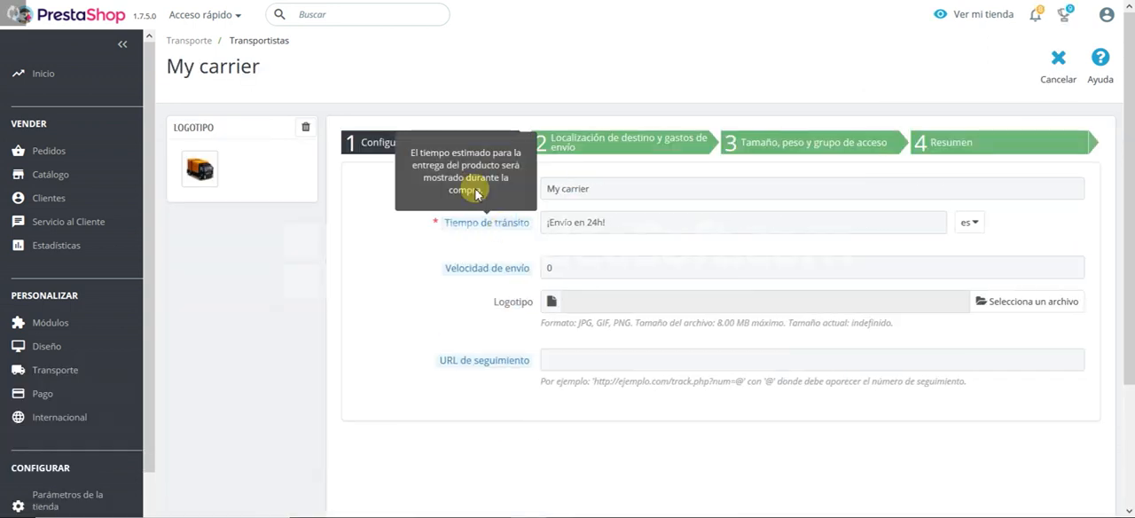
click(585, 142)
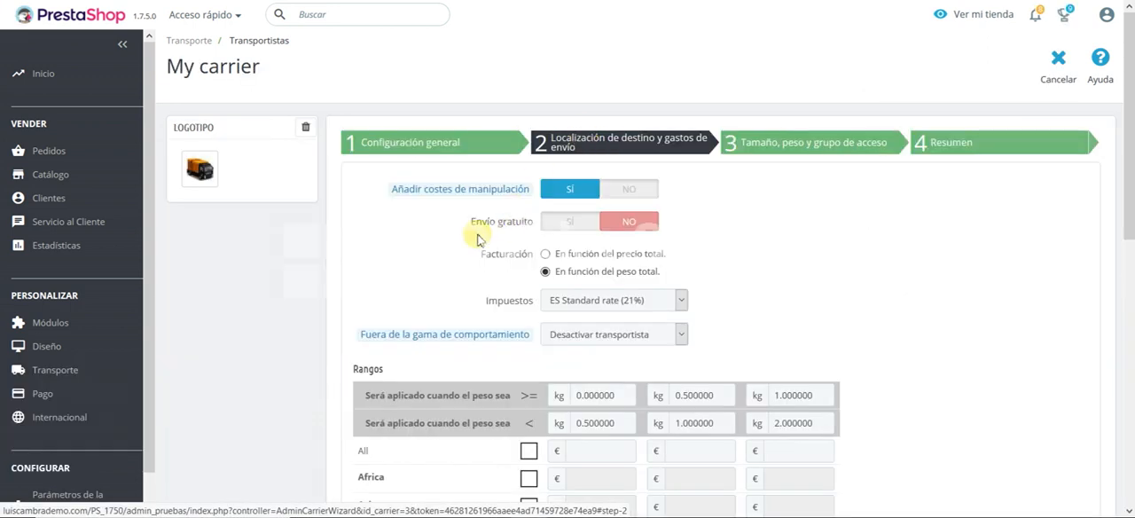
scroll(461, 244, down, 5)
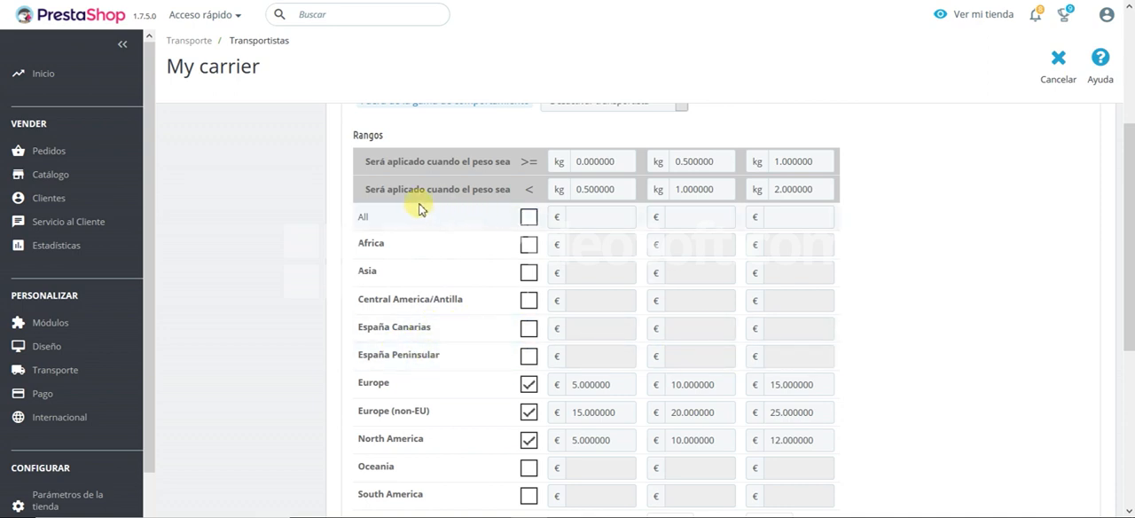
scroll(257, 210, up, 2)
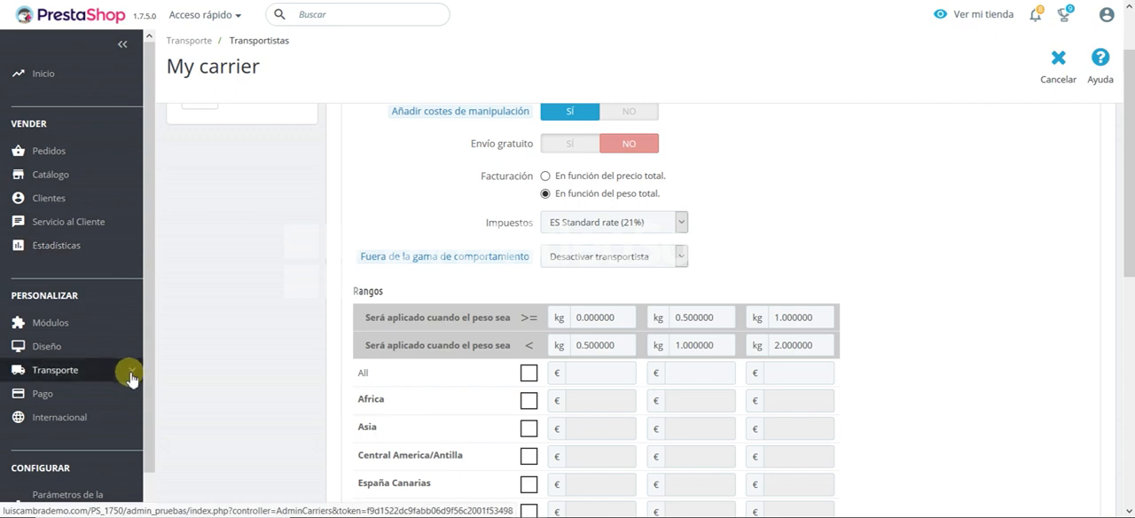
Step: Open the shipping preferences and set the handling charges (Gastos de manipulación y gestión) to 0 €
mouse_move(128, 374)
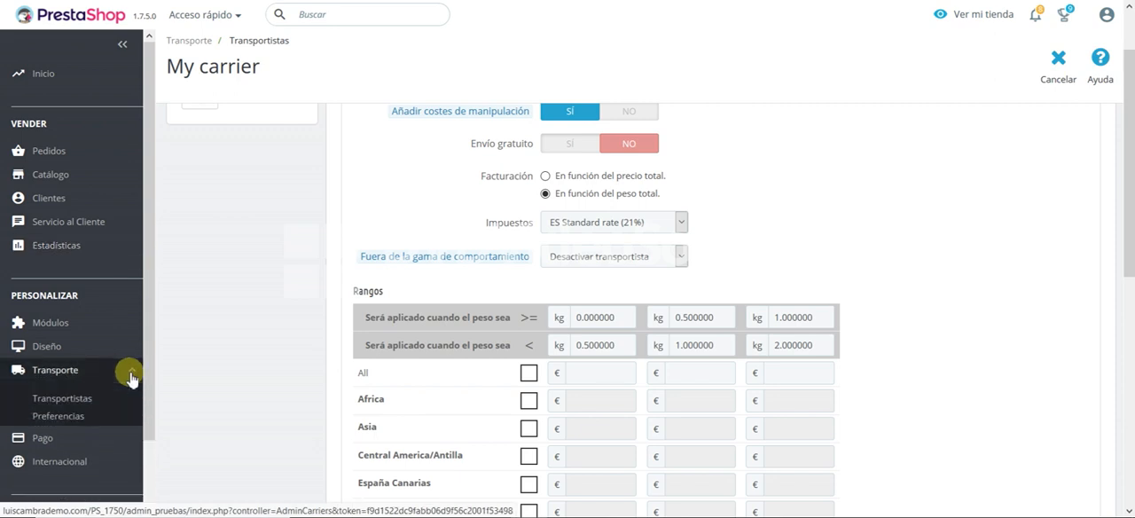
click(71, 421)
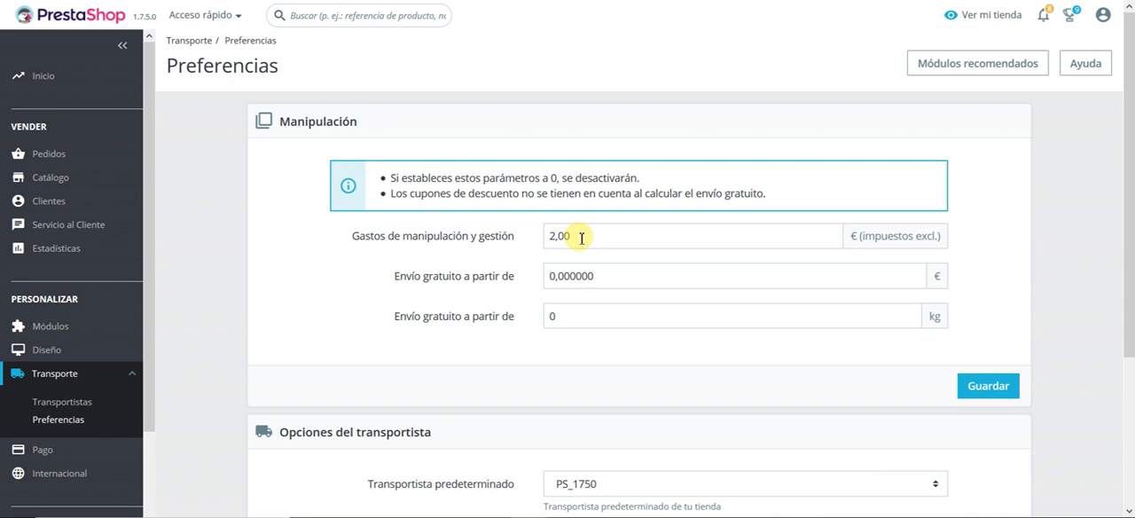
drag(547, 235, 602, 241)
click(602, 240)
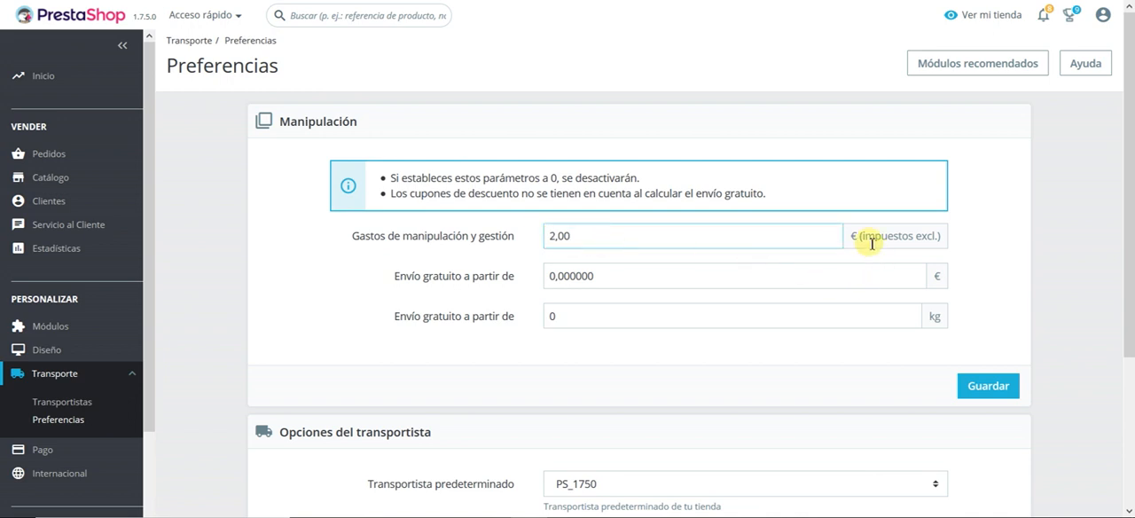
drag(865, 240, 926, 244)
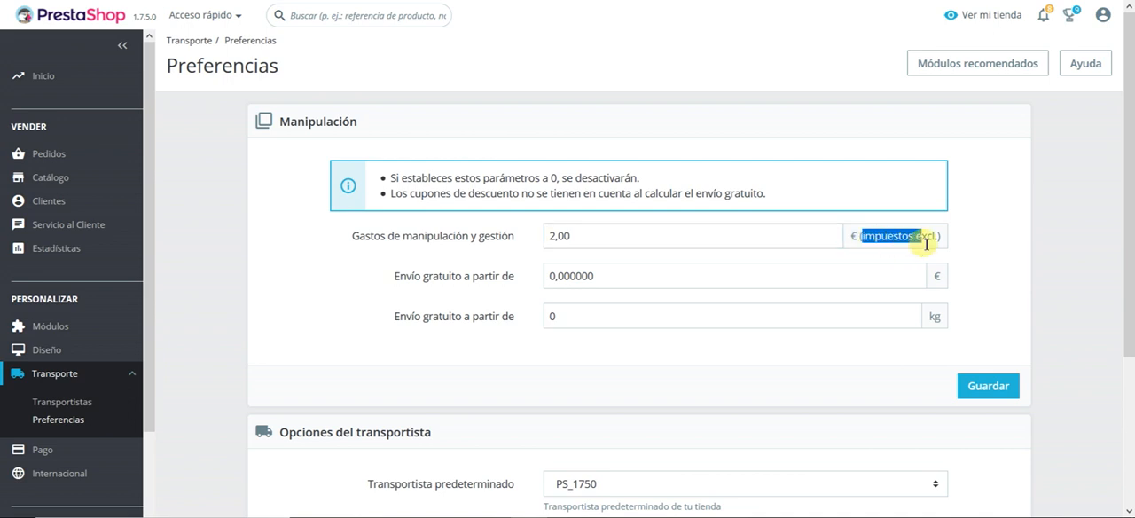
click(622, 235)
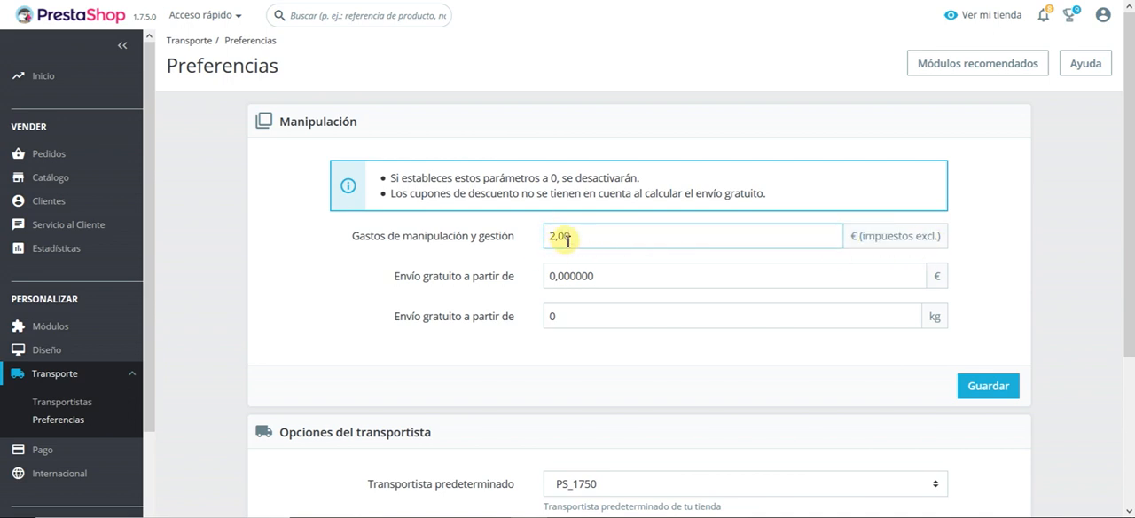
drag(589, 235, 519, 227)
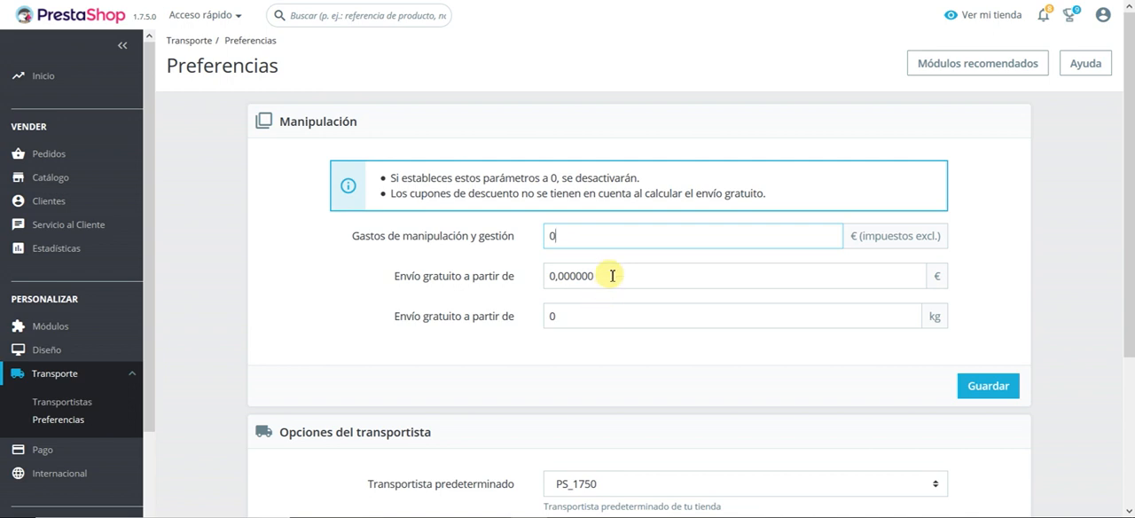
Step: Set the order amount from which shipping is free to 50 €
drag(608, 275, 548, 278)
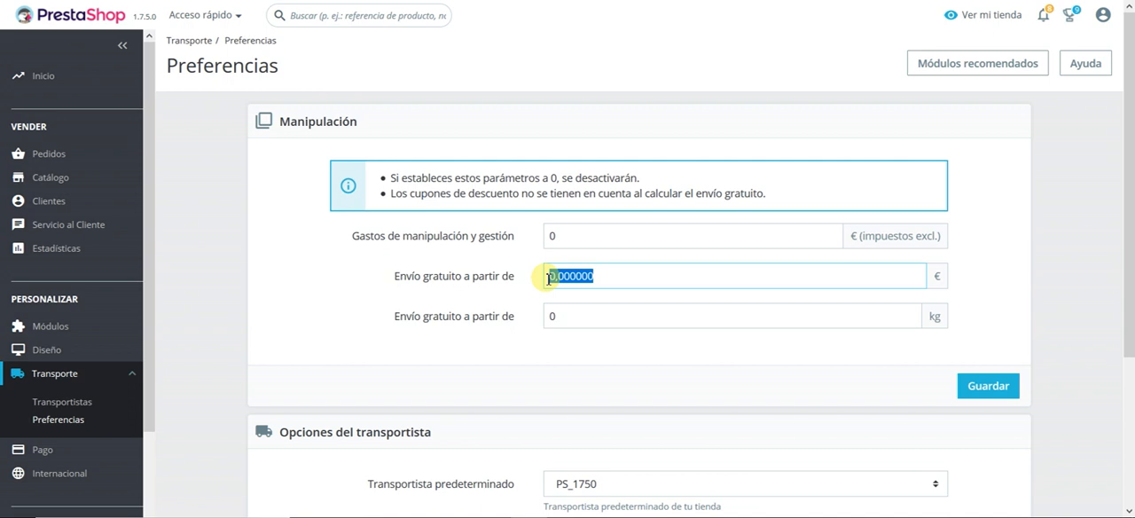
text(50)
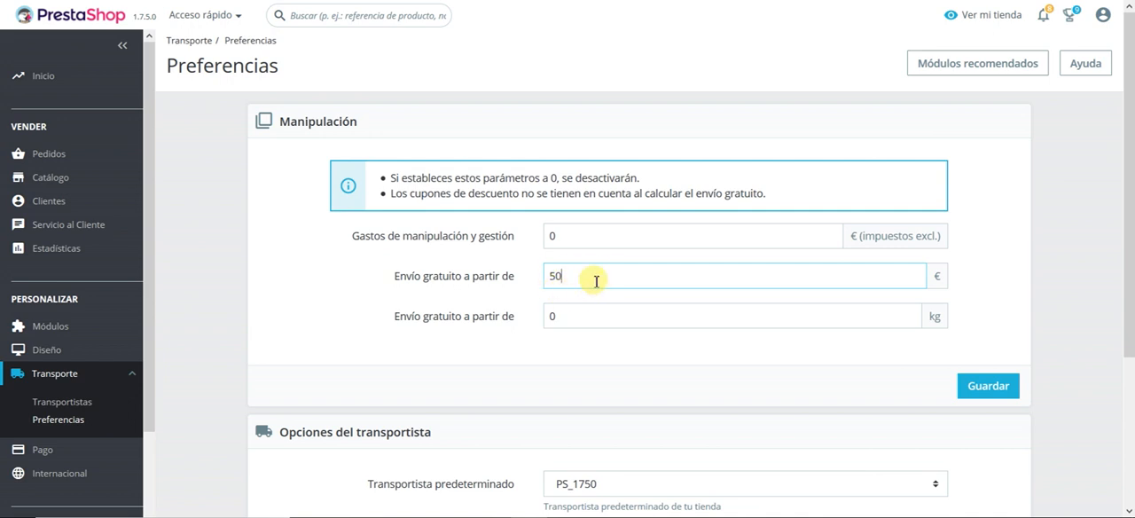
double_click(554, 277)
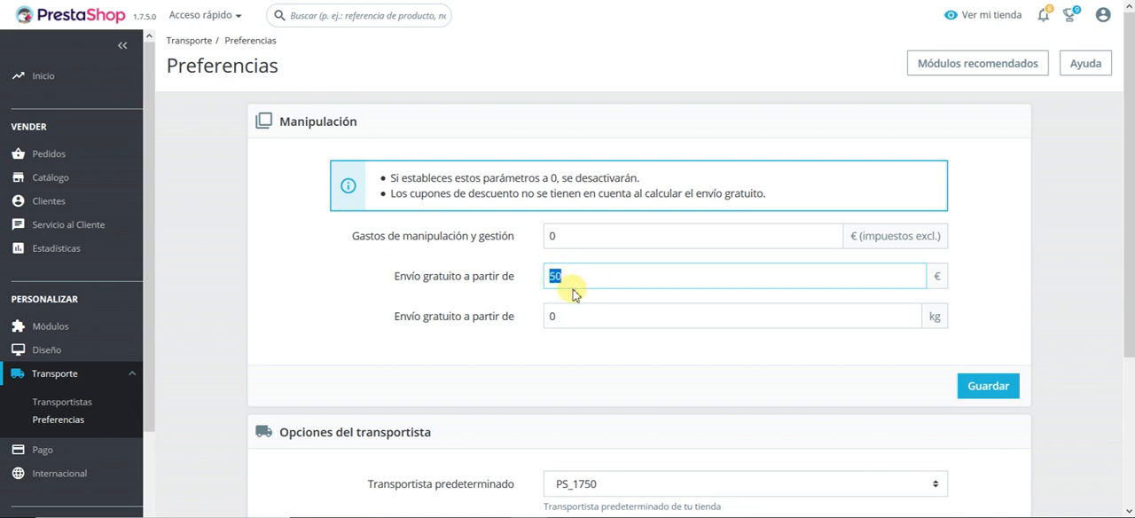
Step: Set My carrier as the store's default carrier in the carrier options
scroll(571, 293, down, 3)
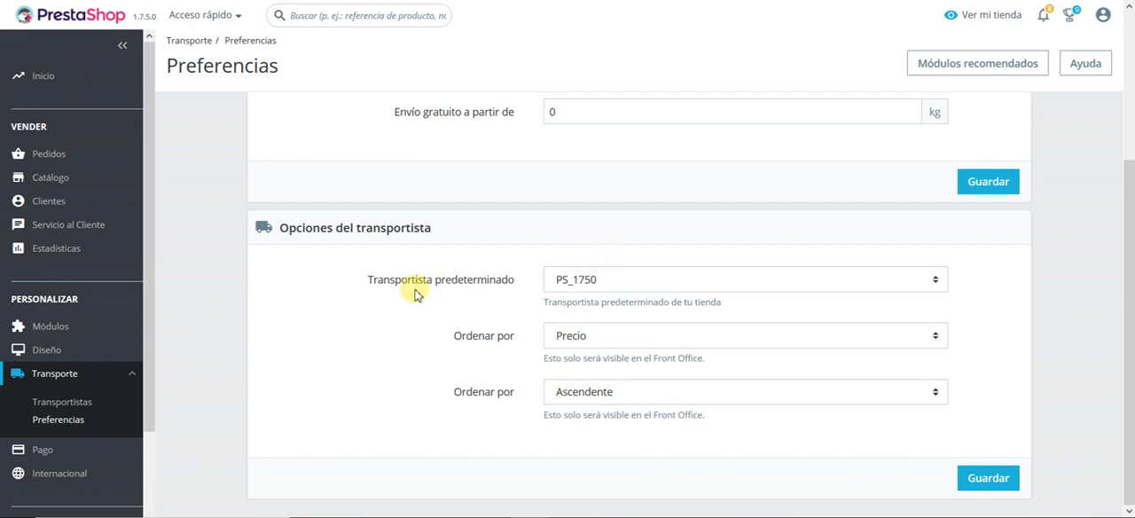
click(705, 285)
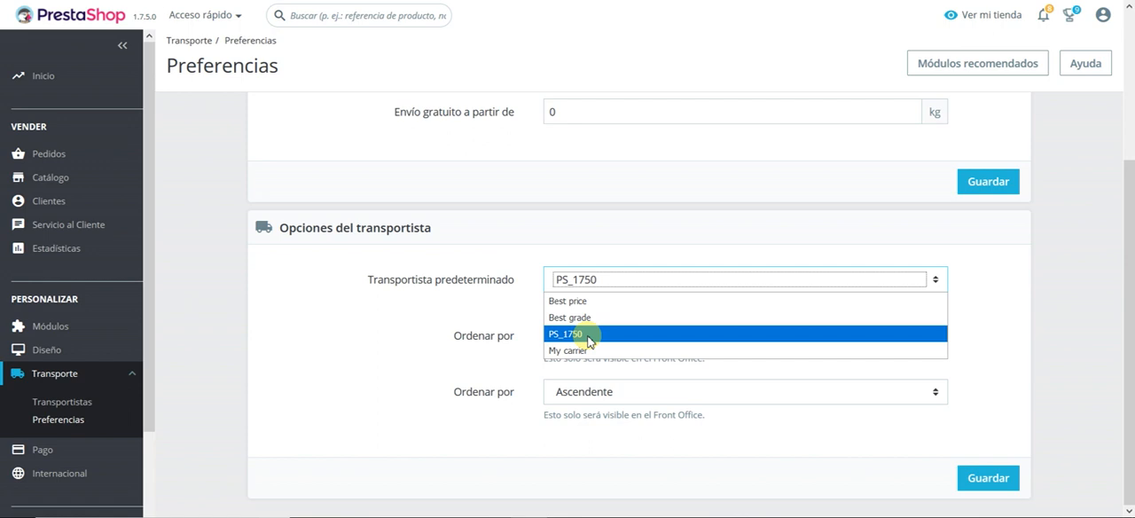
click(588, 341)
click(593, 278)
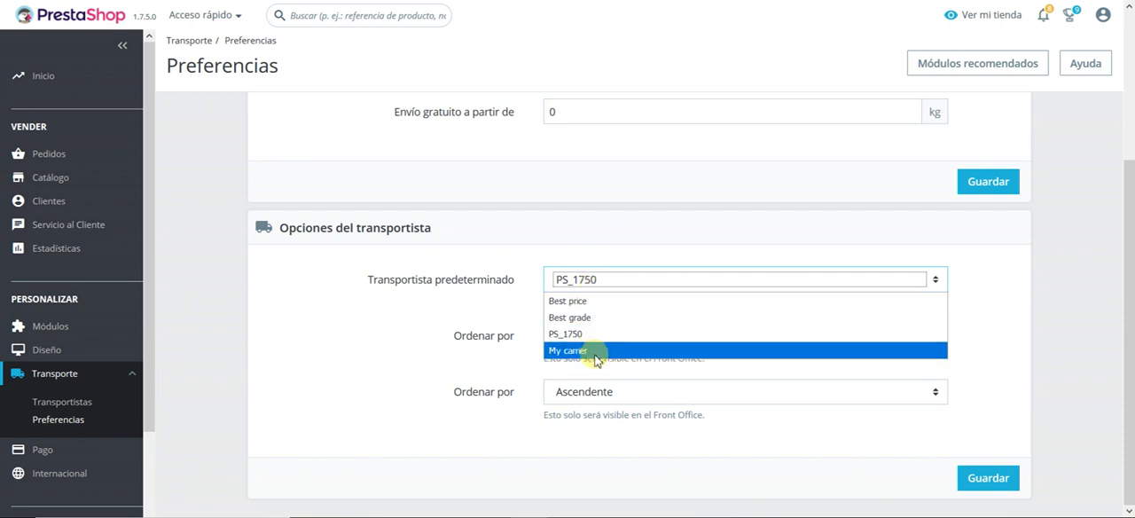
click(595, 350)
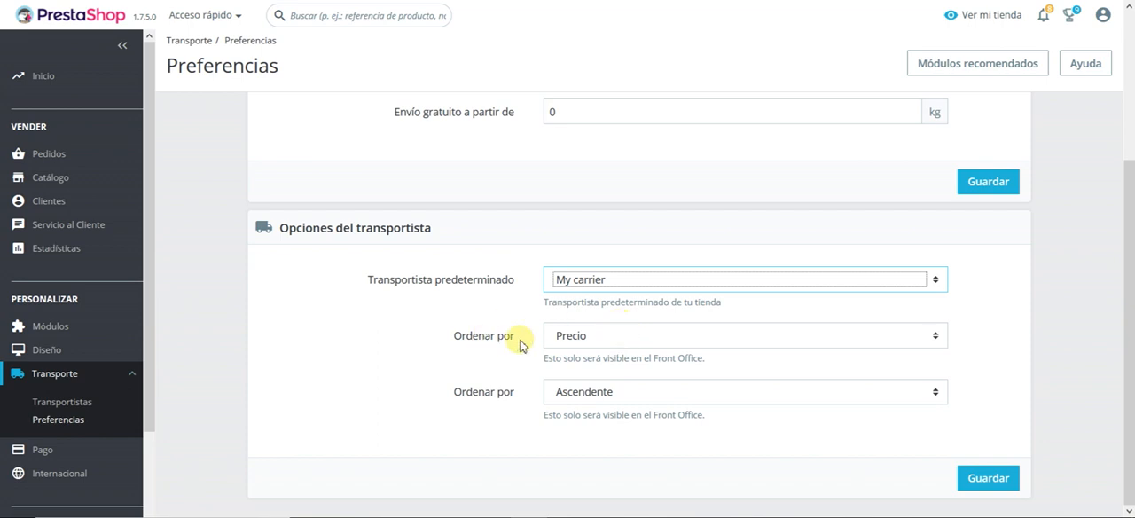
Step: Order the carriers by Precio and keep the sort direction on Ascendente
click(626, 350)
click(631, 340)
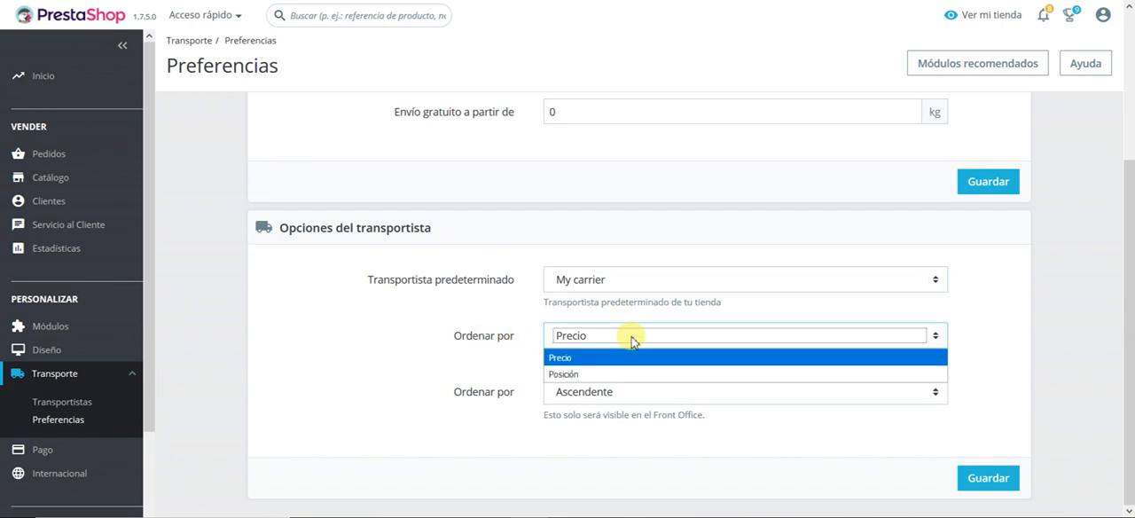
click(589, 357)
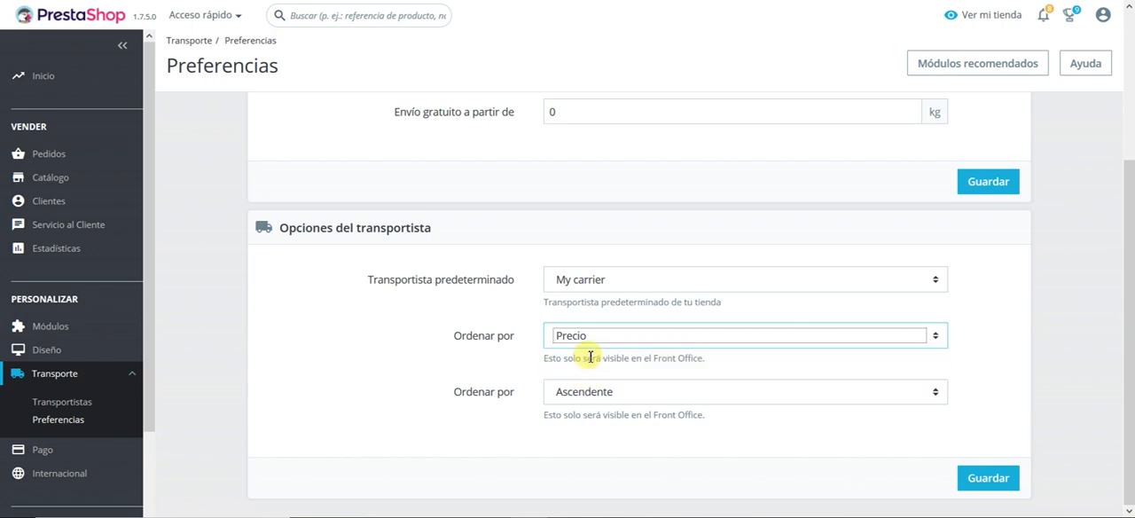
click(616, 396)
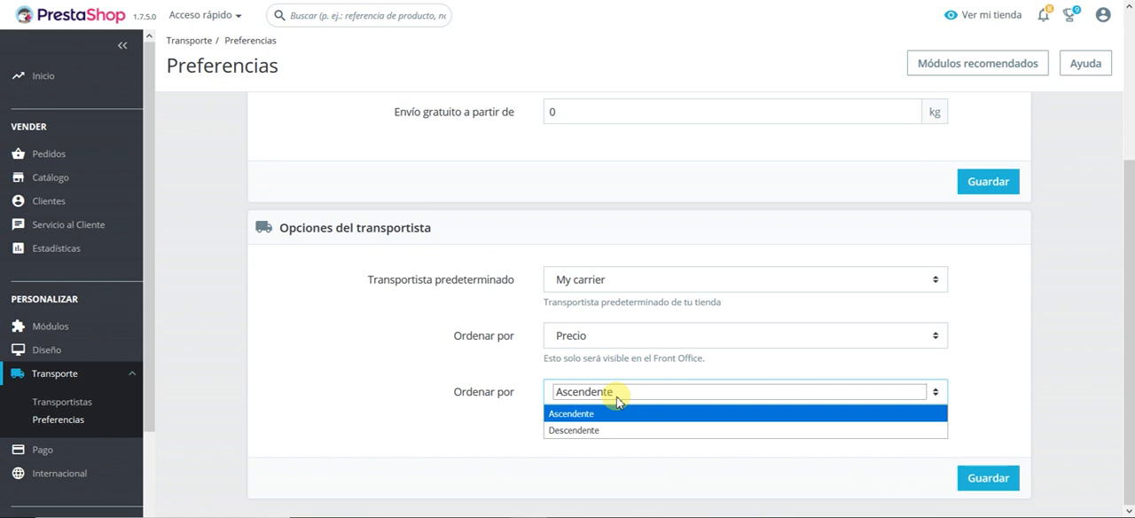
click(521, 431)
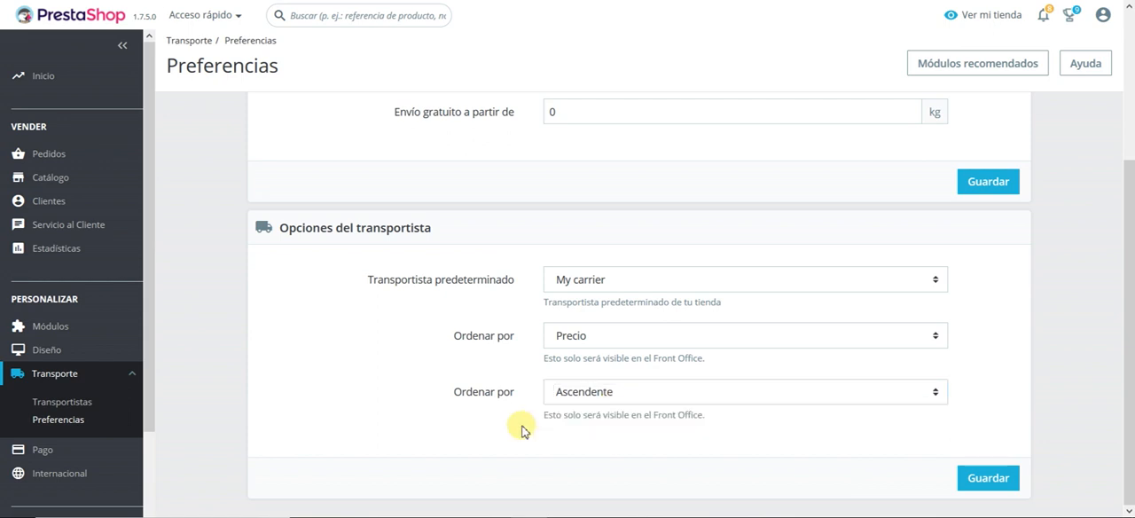